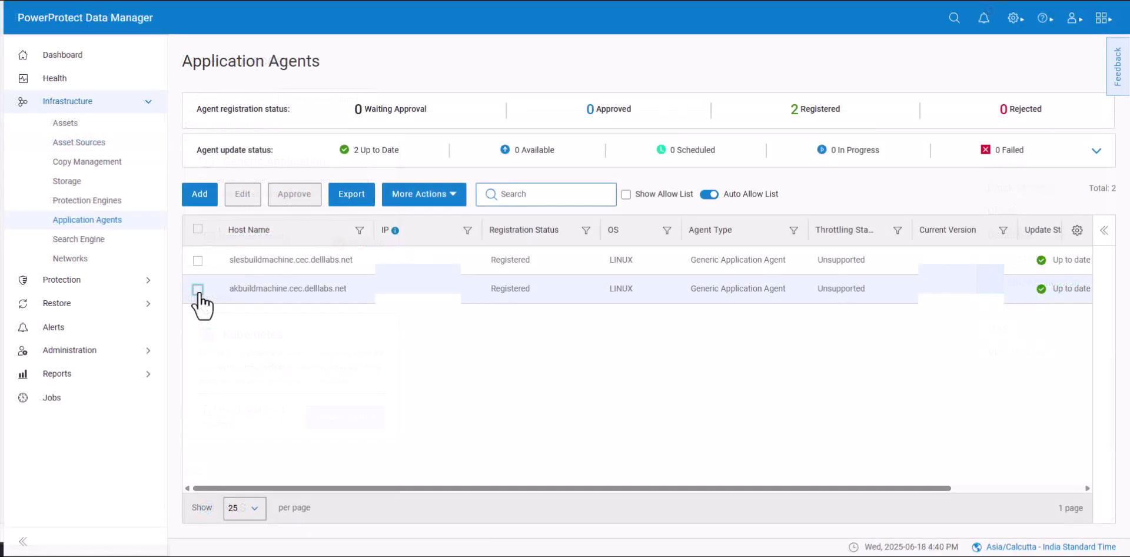
Select the akbuildmachine.cec.delllabs.net host in the application agents list.
left_click(198, 289)
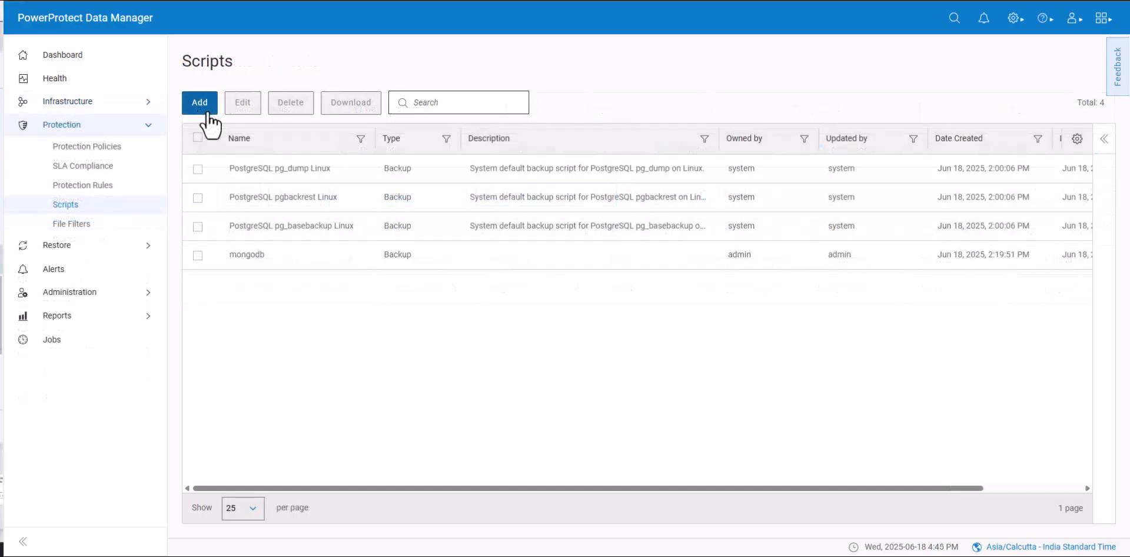
Start a new script named mongodb1 with type Backup and application type MongoDB.
left_click(206, 112)
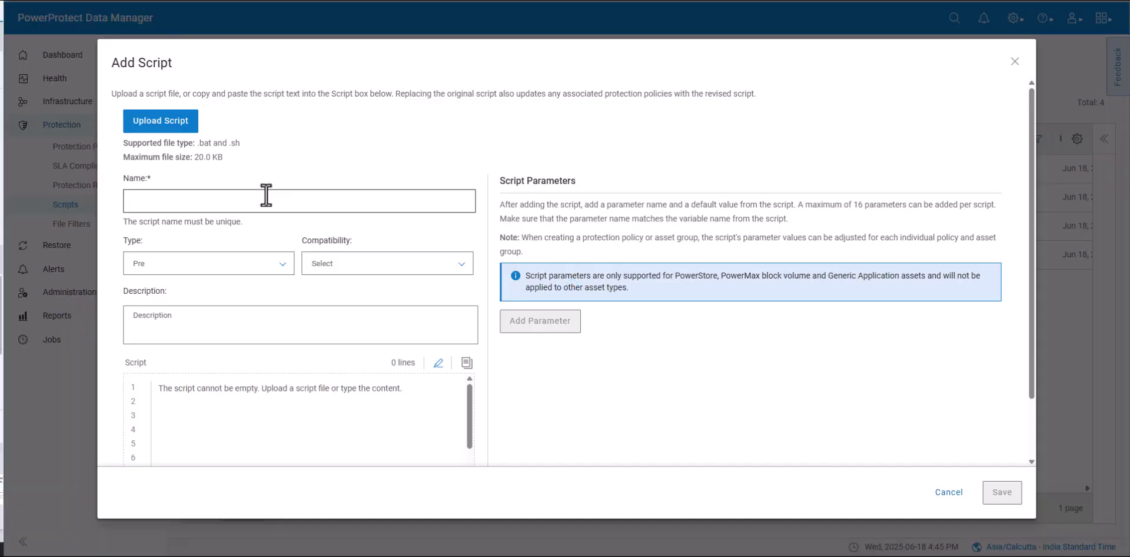
left_click(266, 196)
type("m")
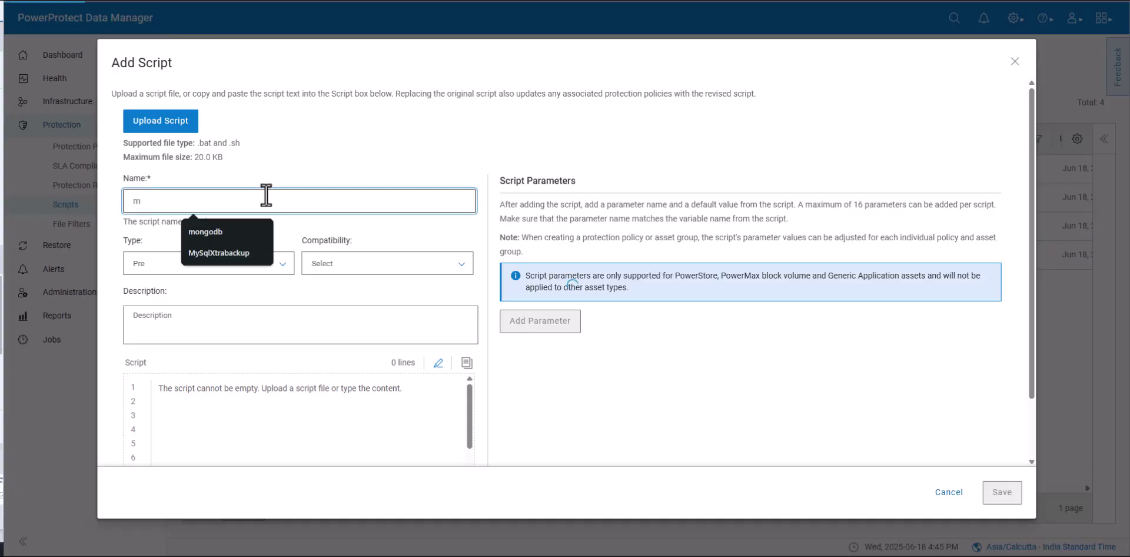
type("ongo")
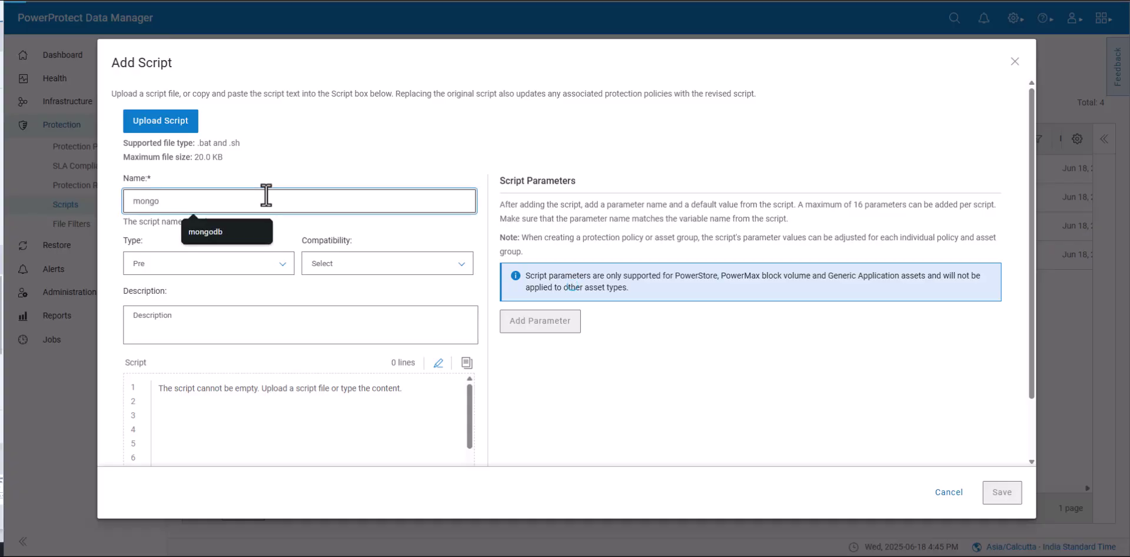
type("db1")
key("Tab")
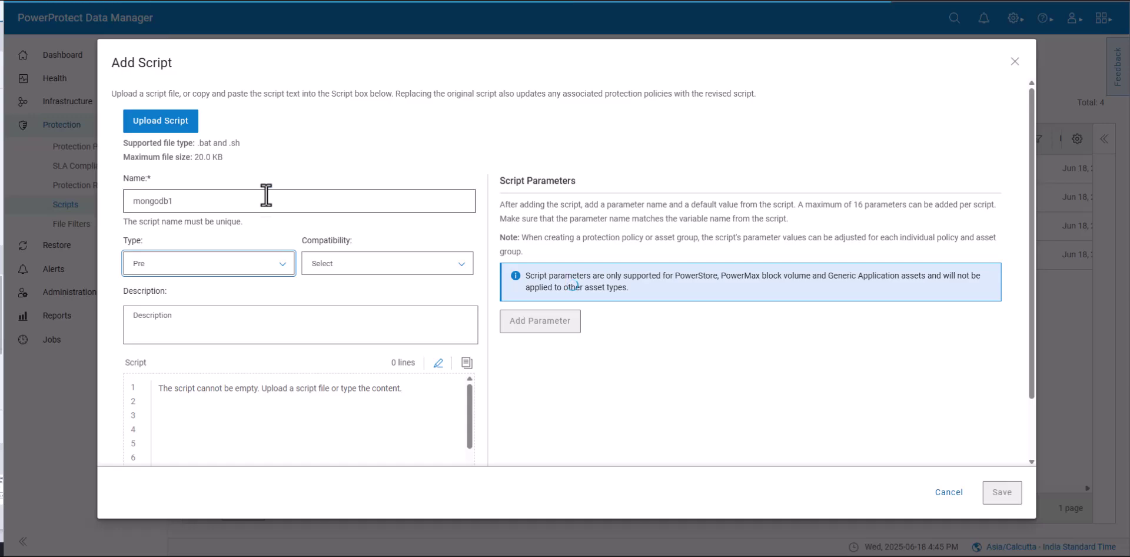
left_click(266, 268)
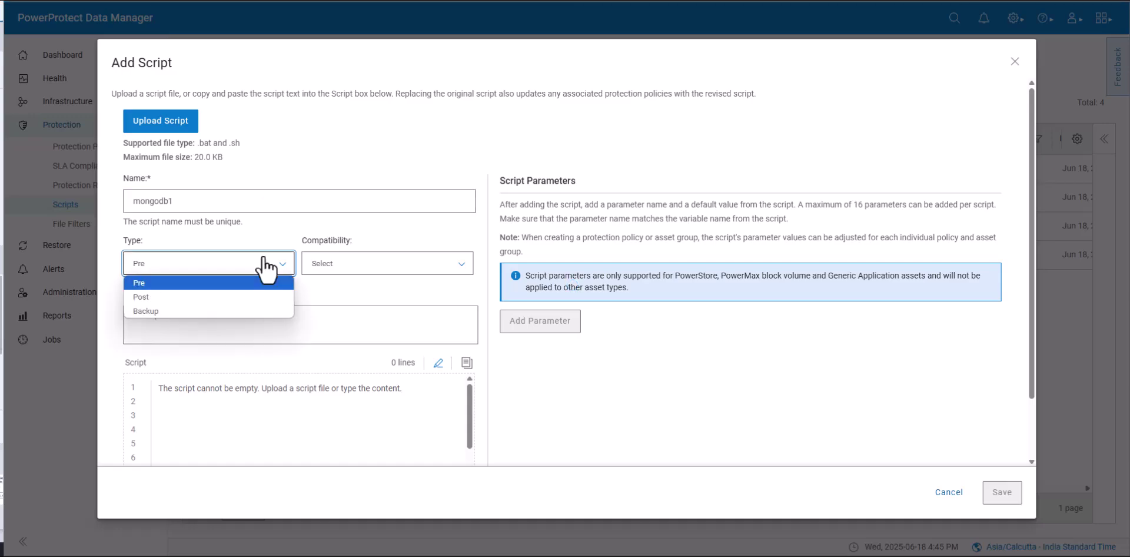
left_click(246, 306)
left_click(244, 348)
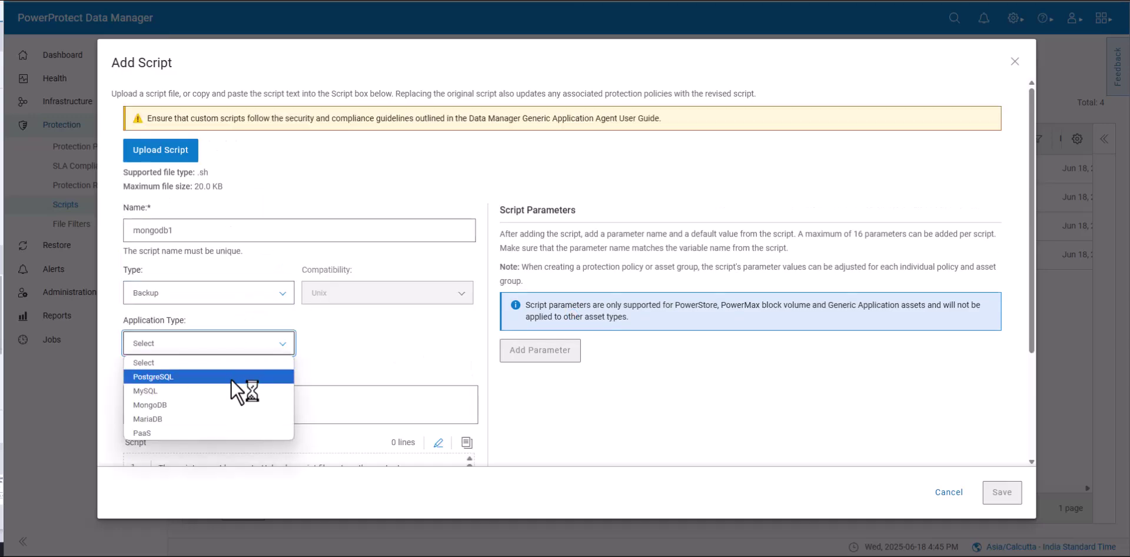
left_click(220, 403)
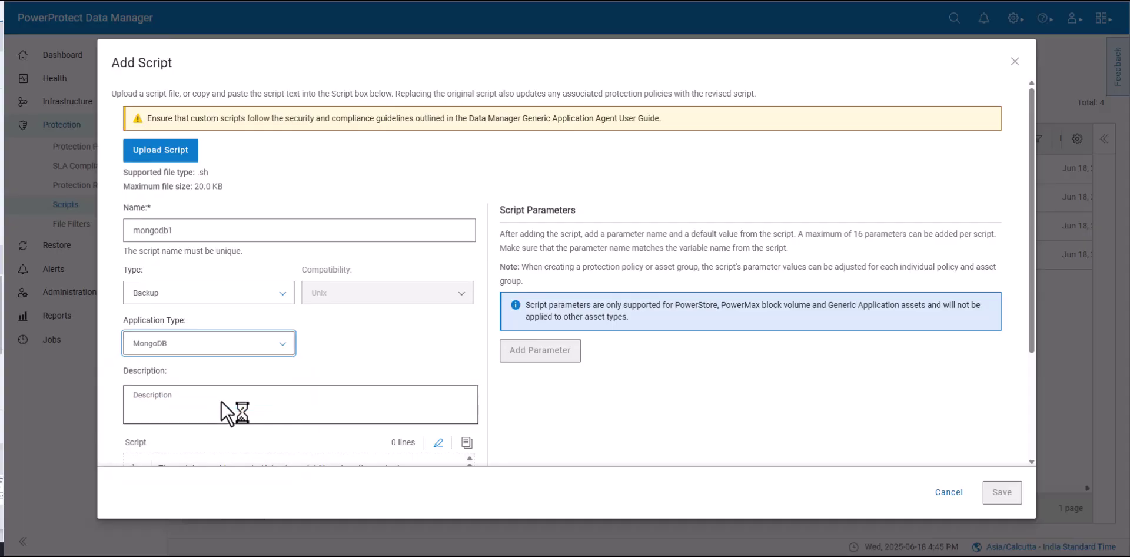
Paste the copied MongoDB full-backup shell script into the script body and save the script text.
scroll(221, 411, "down", 3)
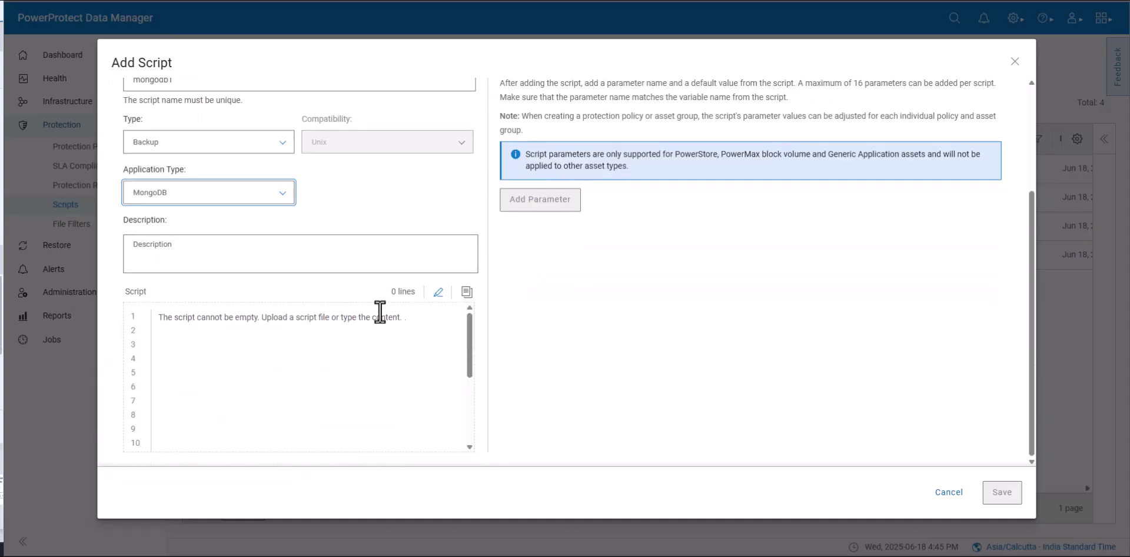
left_click(438, 297)
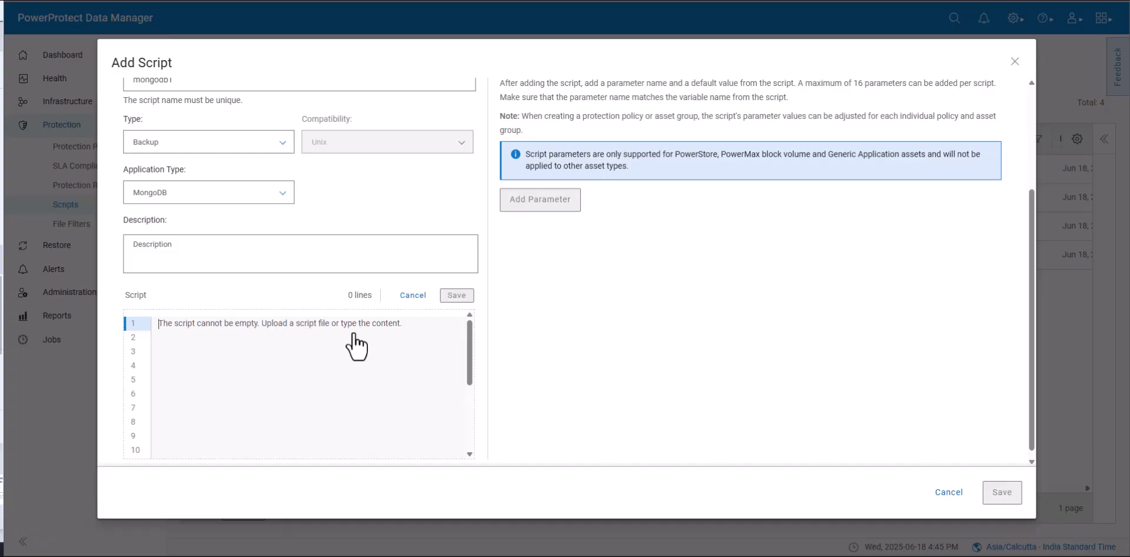
key("ctrl+v")
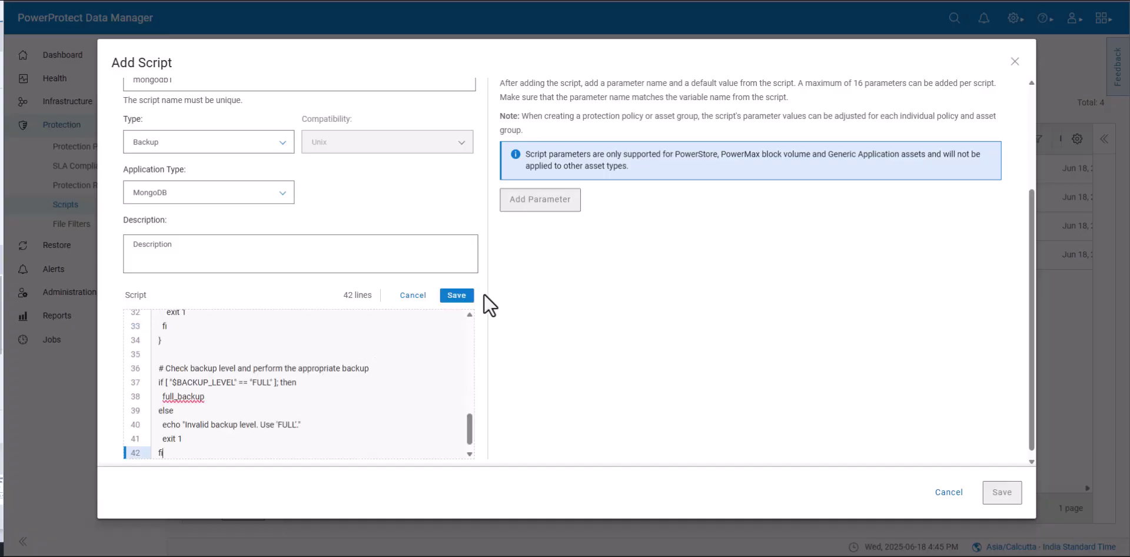
left_click(465, 298)
Add a script parameter named port with data type String, default value 27017 and alias -p, and save it.
left_click(556, 205)
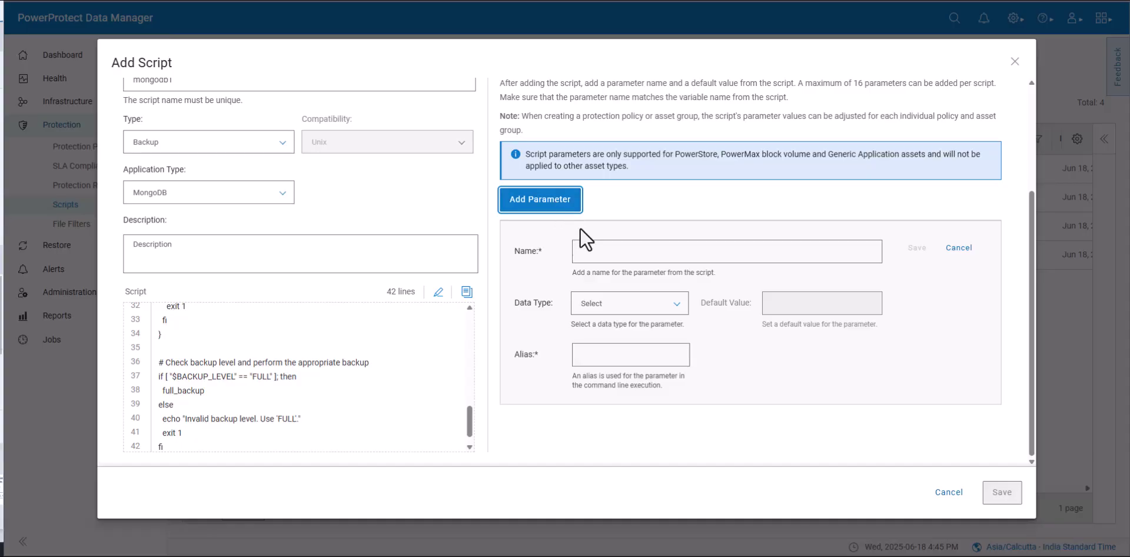
left_click(591, 252)
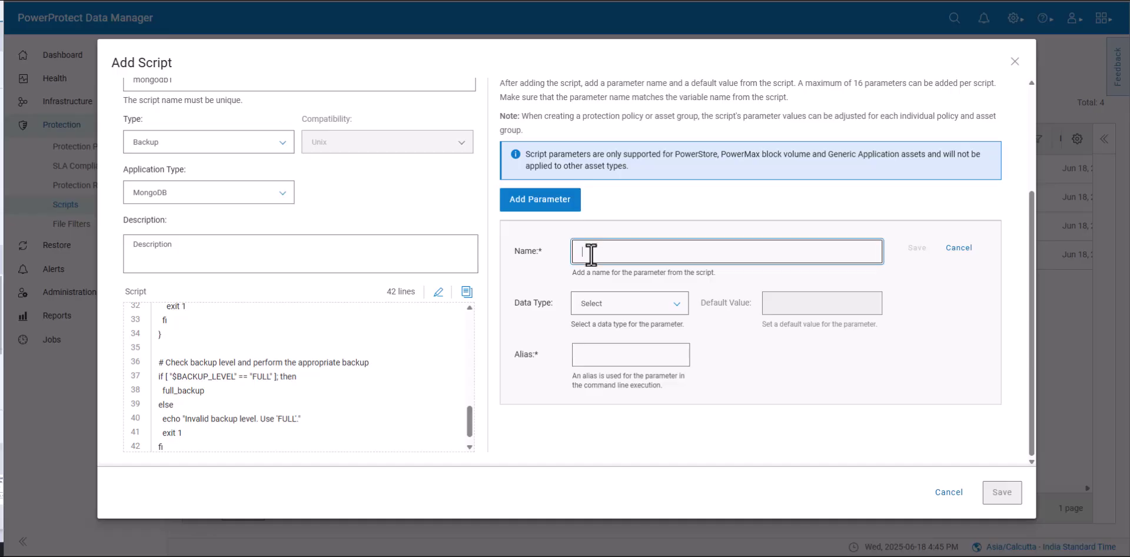
type("p")
left_click(642, 282)
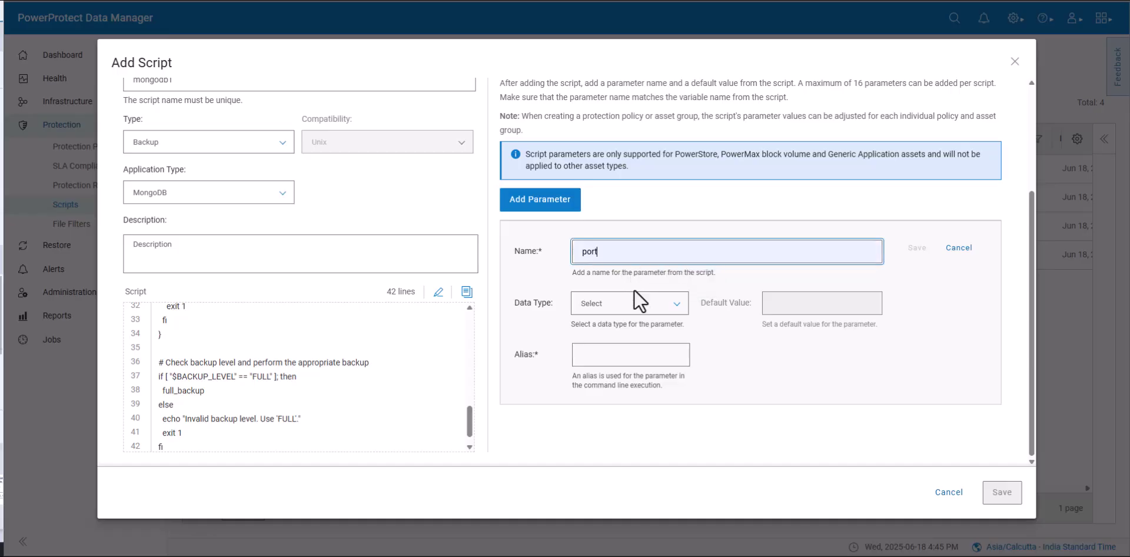
left_click(666, 318)
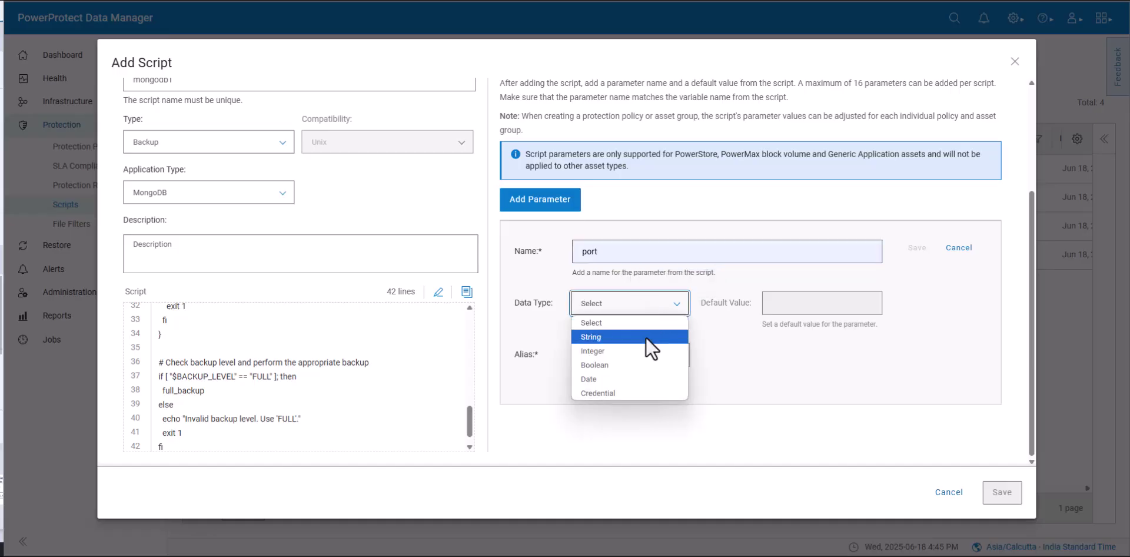
left_click(645, 337)
left_click(789, 300)
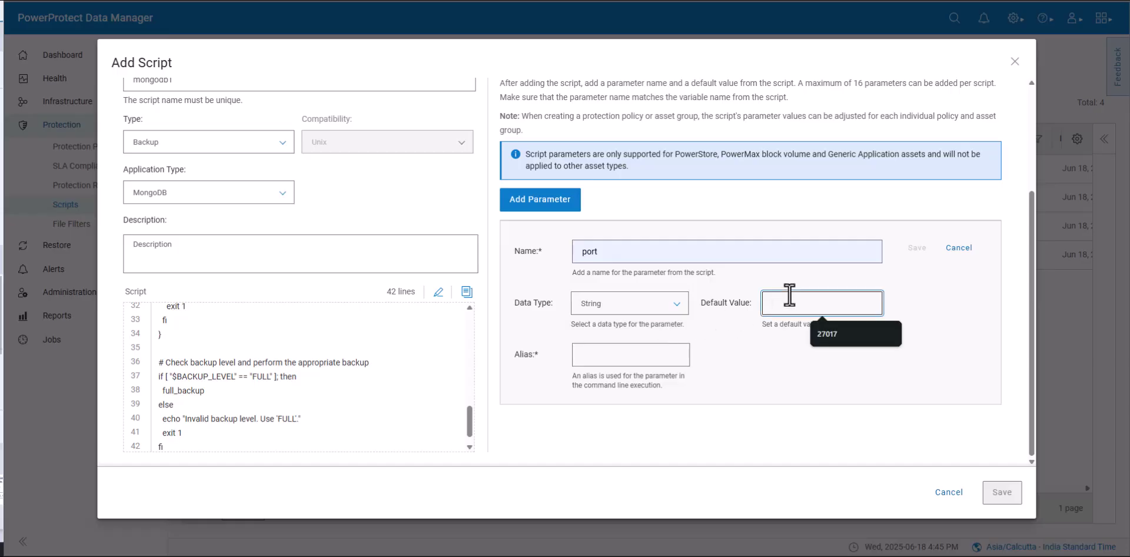
left_click(819, 330)
left_click(665, 355)
type("-p")
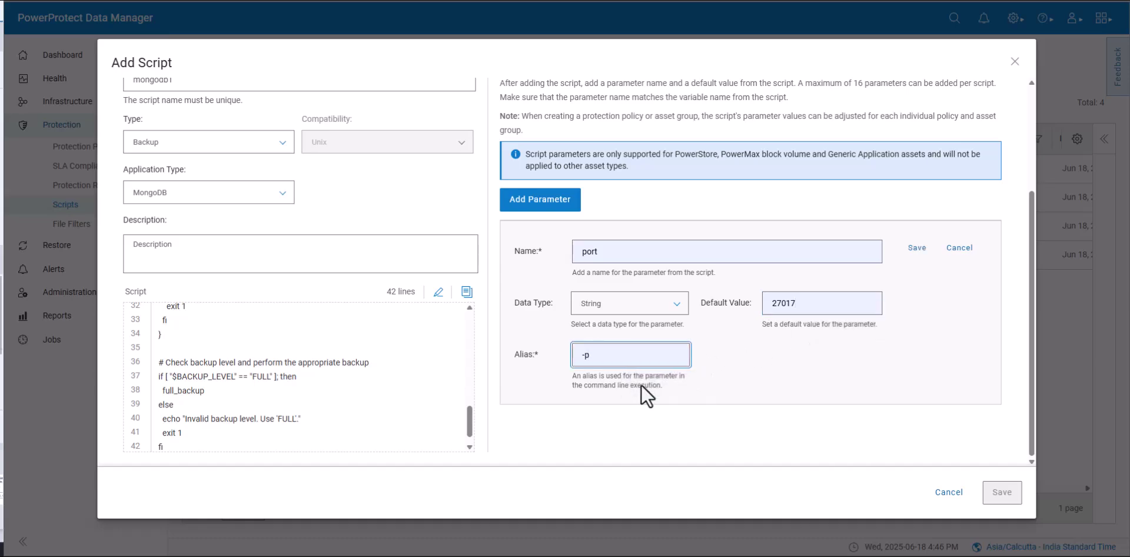
left_click(917, 248)
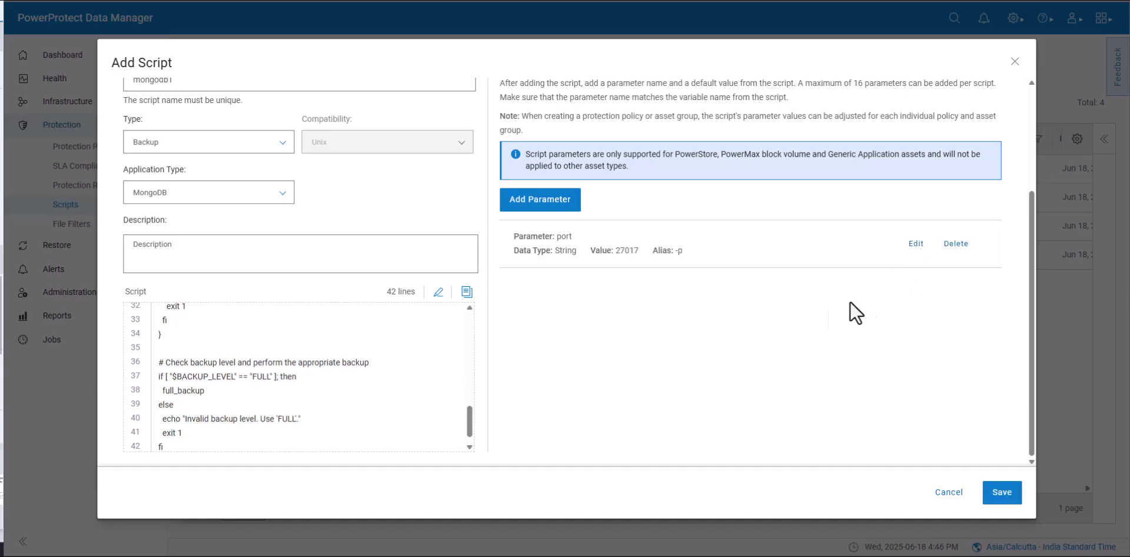
scroll(676, 367, "up", 3)
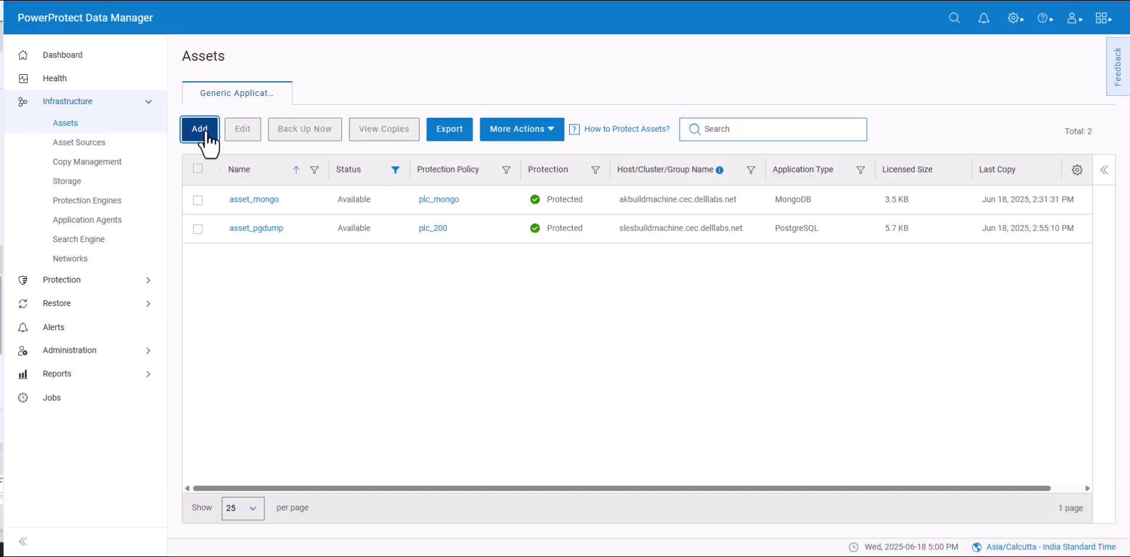
Start a new Generic Application asset on host akbuildmachine.cec.delllabs.net, name it asset_mongo1, and continue to the backup details.
left_click(207, 132)
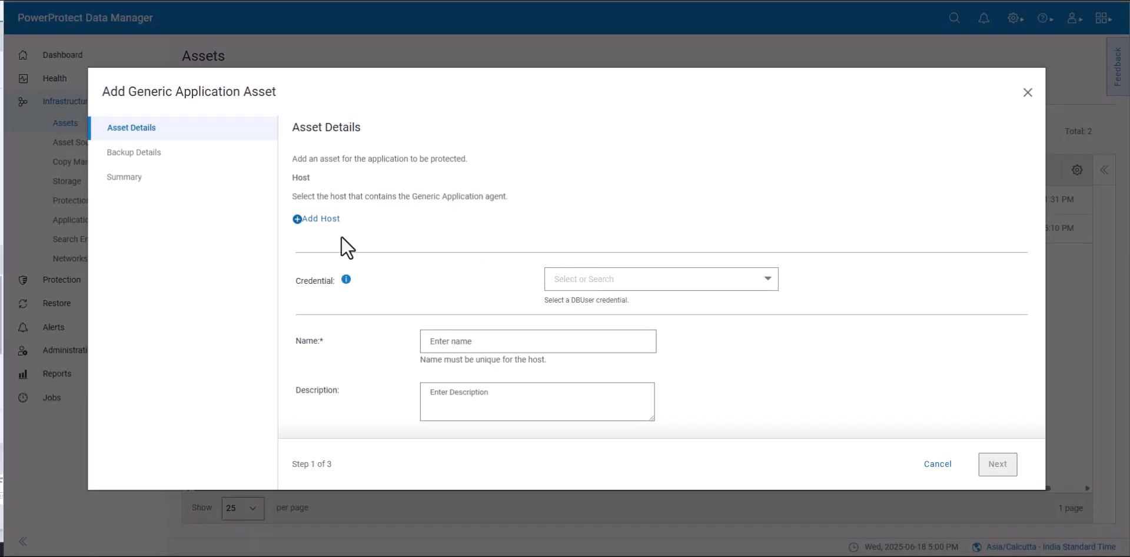
left_click(322, 221)
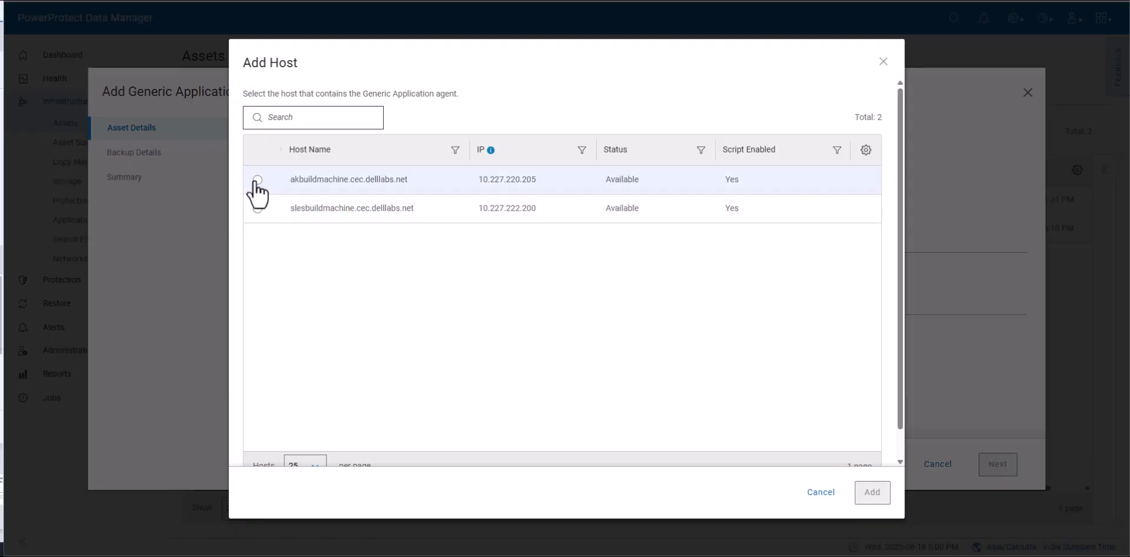
left_click(258, 180)
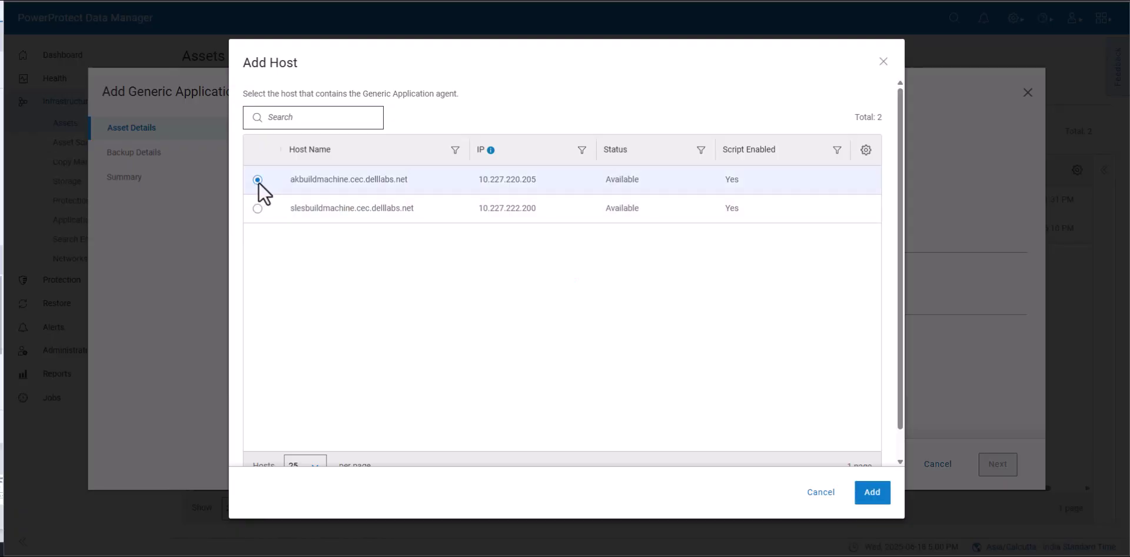
left_click(866, 493)
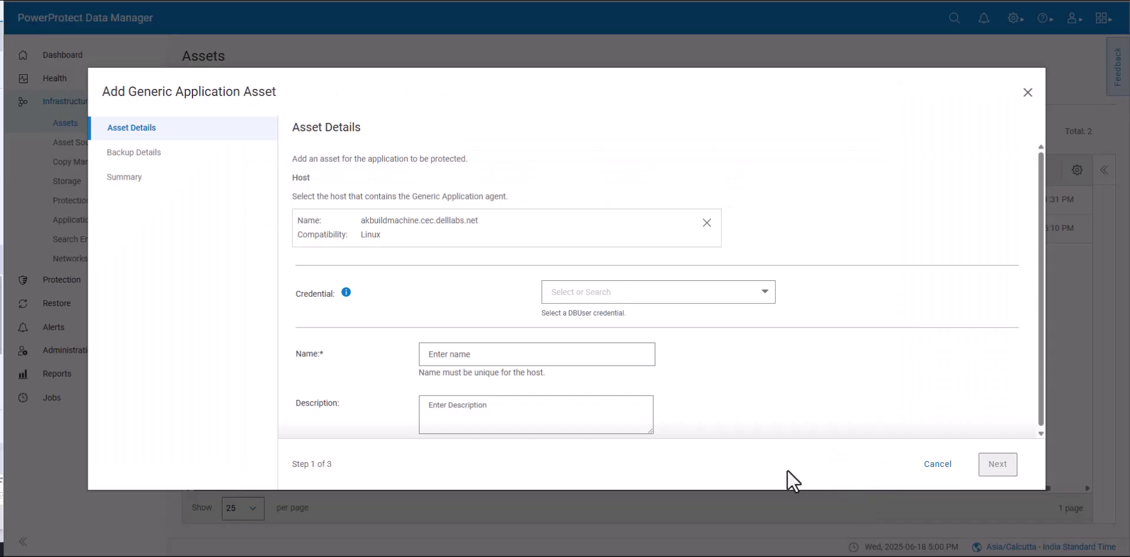
left_click(641, 355)
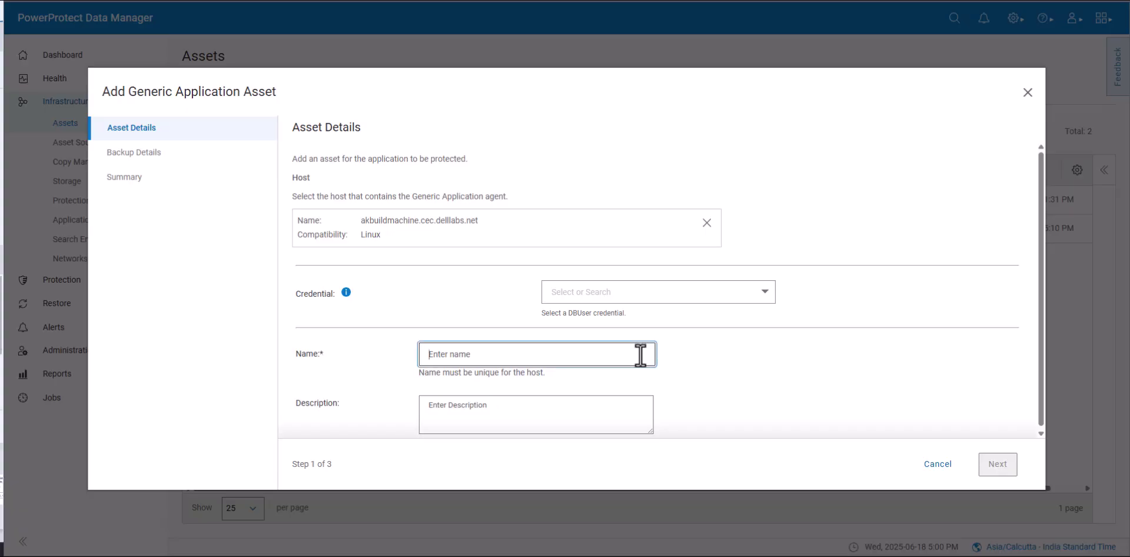
type("asset_mongo1")
left_click(541, 382)
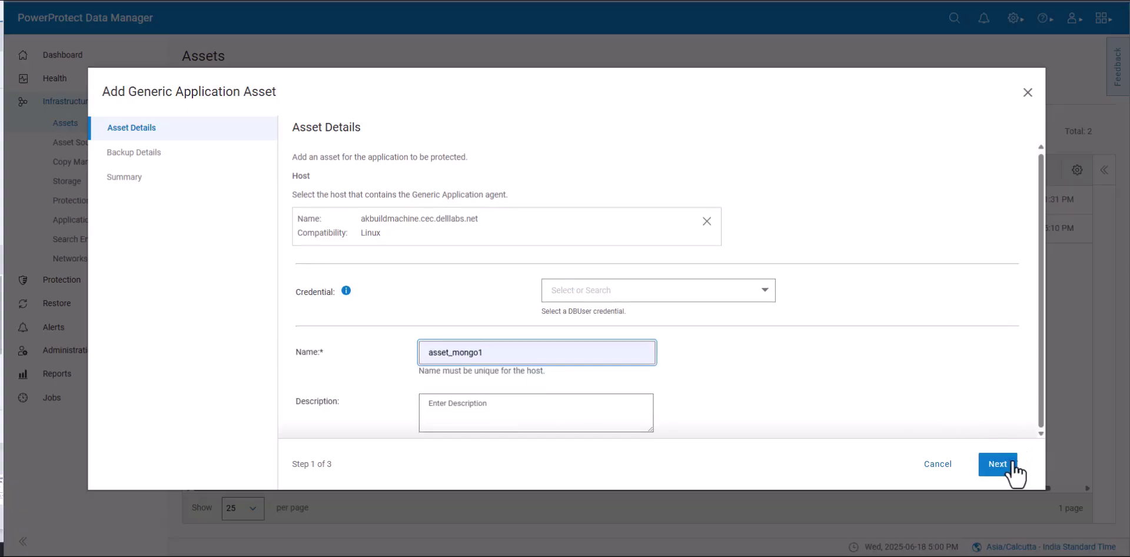
left_click(1008, 464)
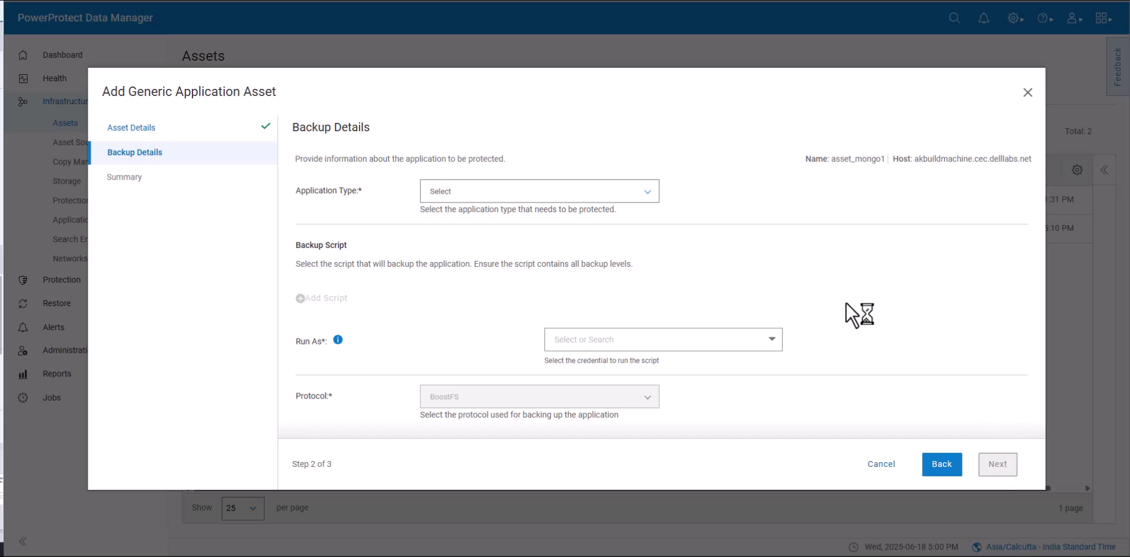
Set the asset's application type to MongoDB and assign the existing mongodb1 backup script.
left_click(649, 194)
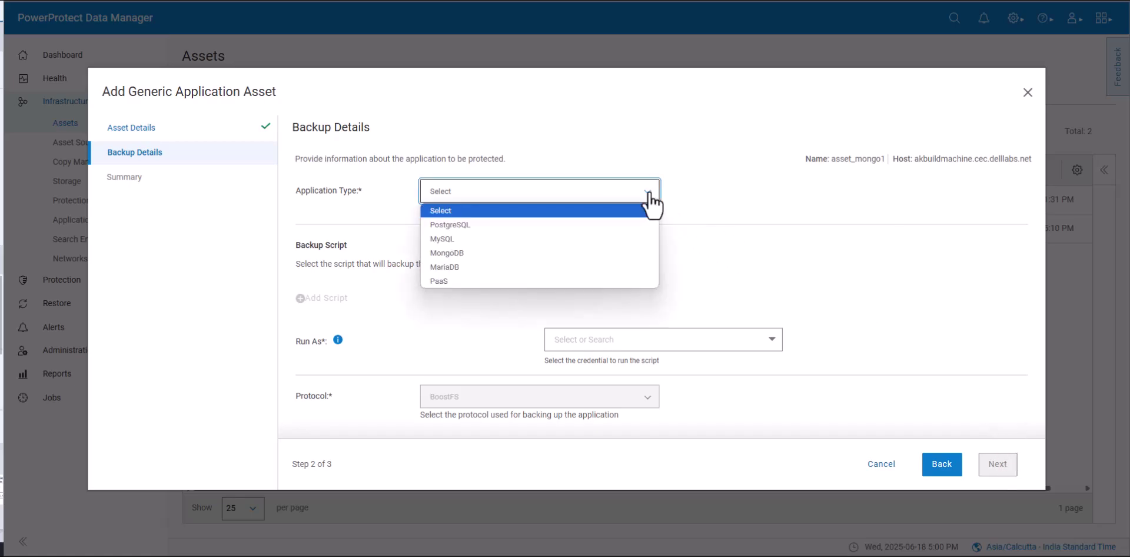
left_click(629, 258)
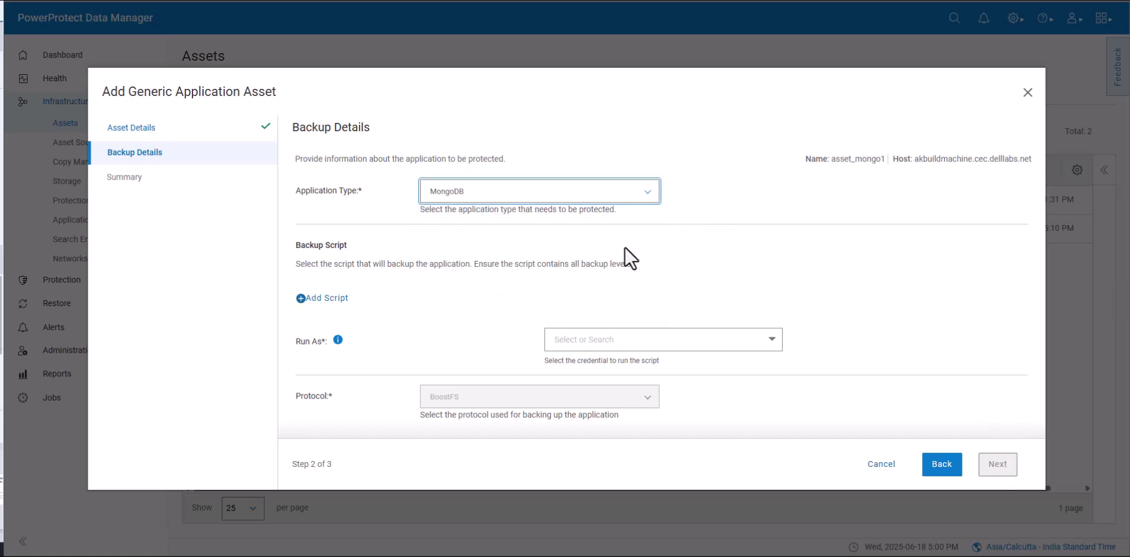
left_click(343, 300)
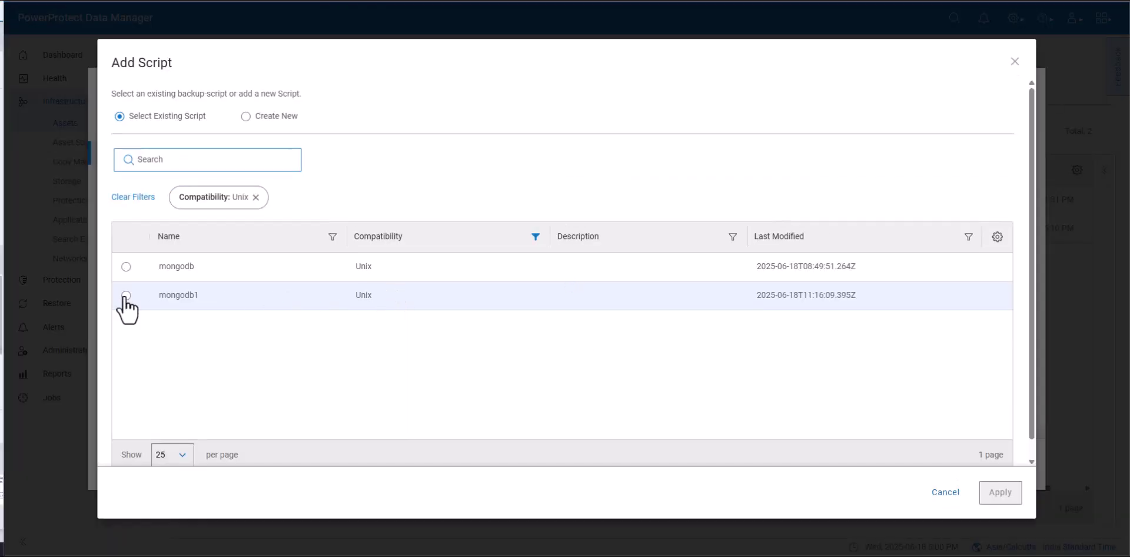
left_click(126, 295)
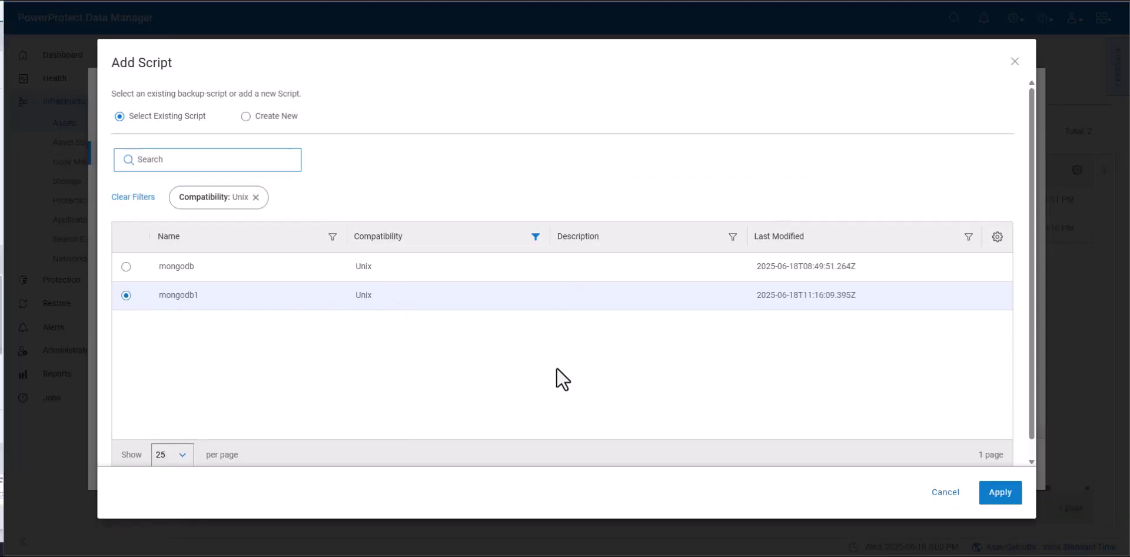
left_click(995, 497)
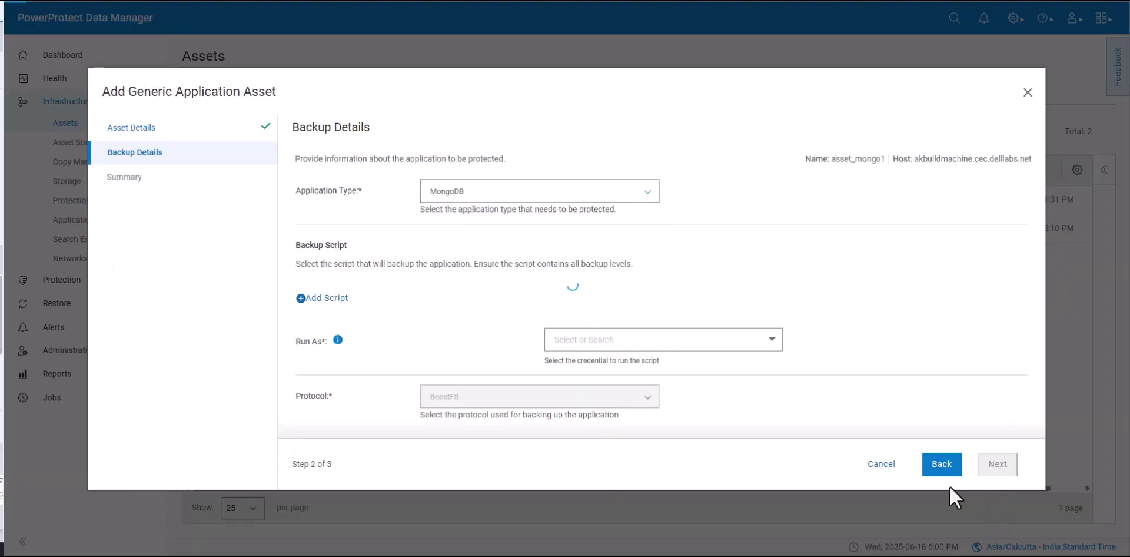
Choose mongocreds as the credential that runs the script and proceed through the unmodified script parameters to the summary.
left_click(769, 349)
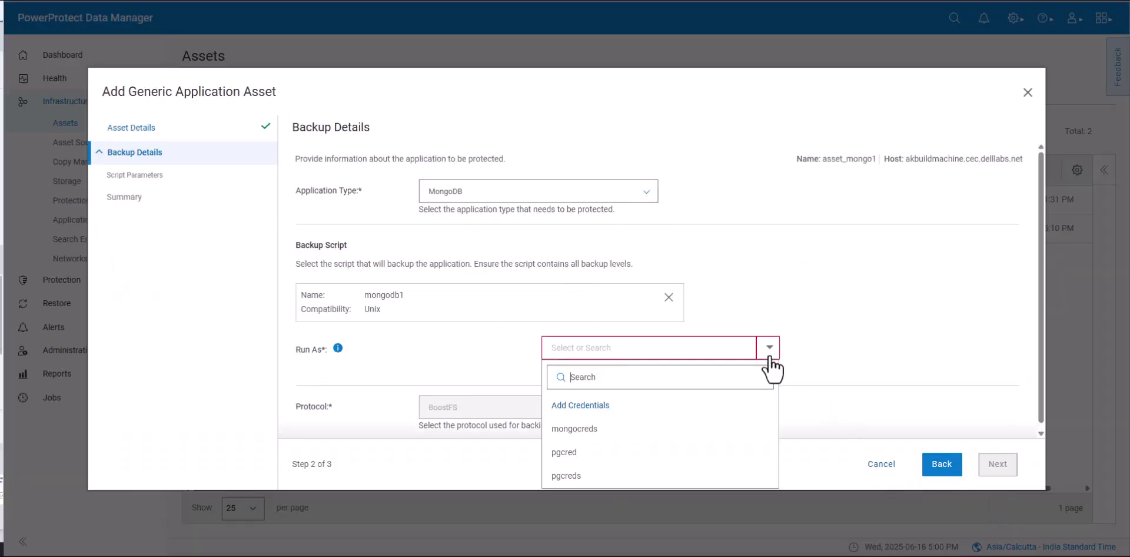
left_click(721, 430)
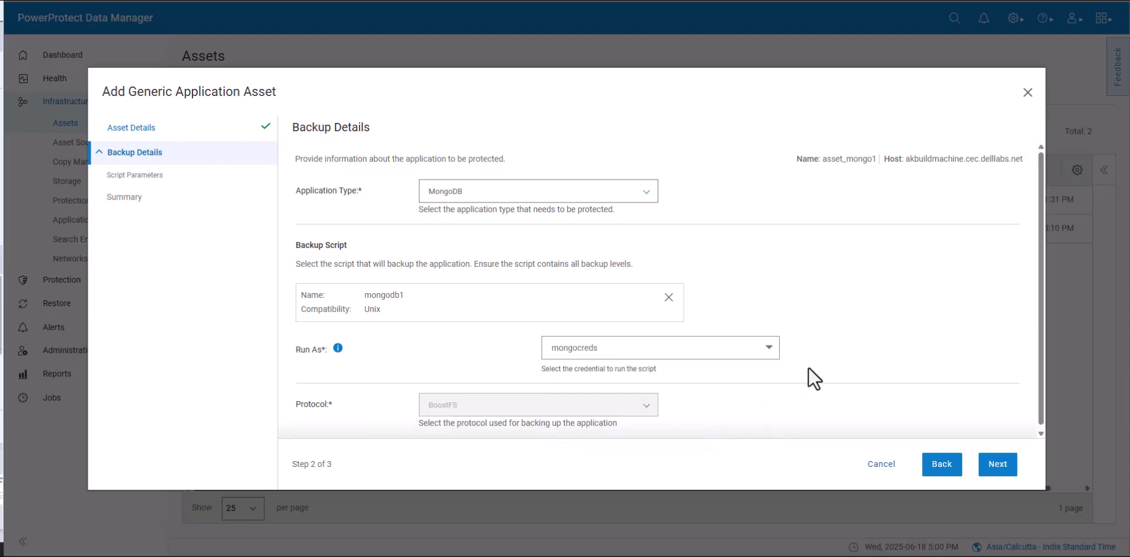
left_click(1001, 467)
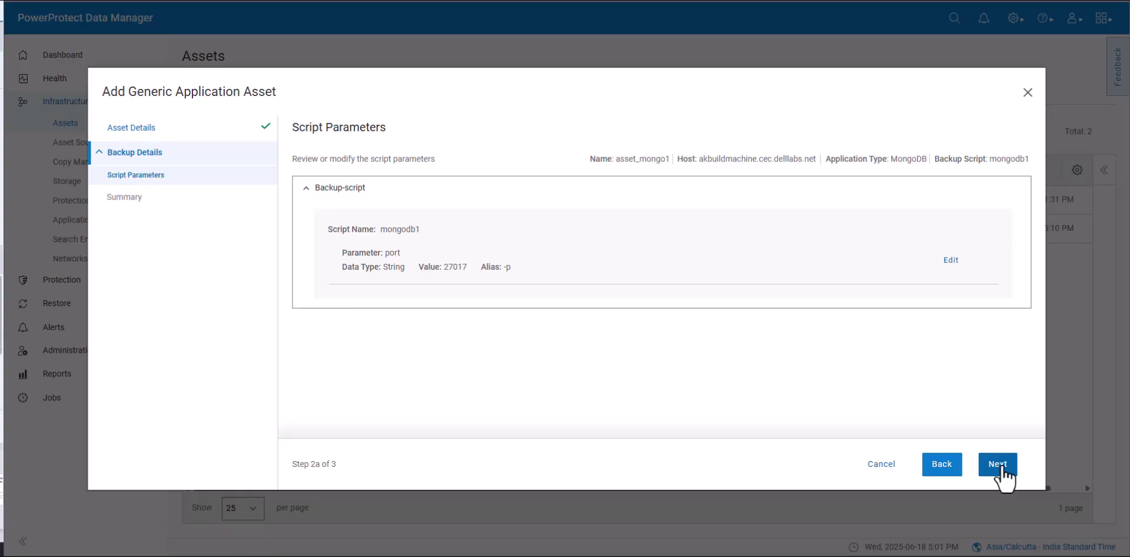
left_click(1004, 471)
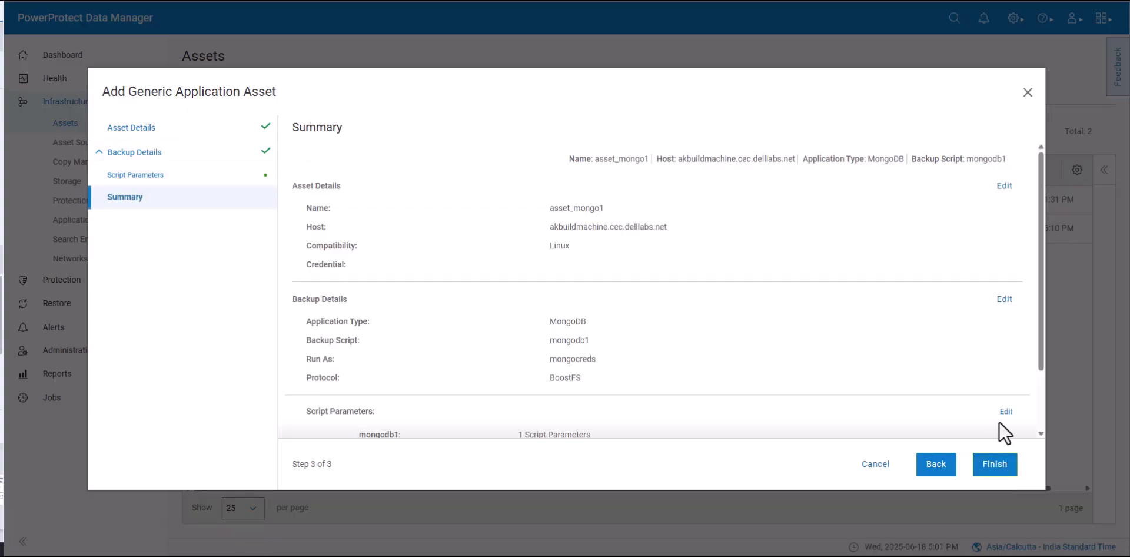
Review the asset summary down to the script parameters and finish creating asset_mongo1.
scroll(1000, 426, "down", 2)
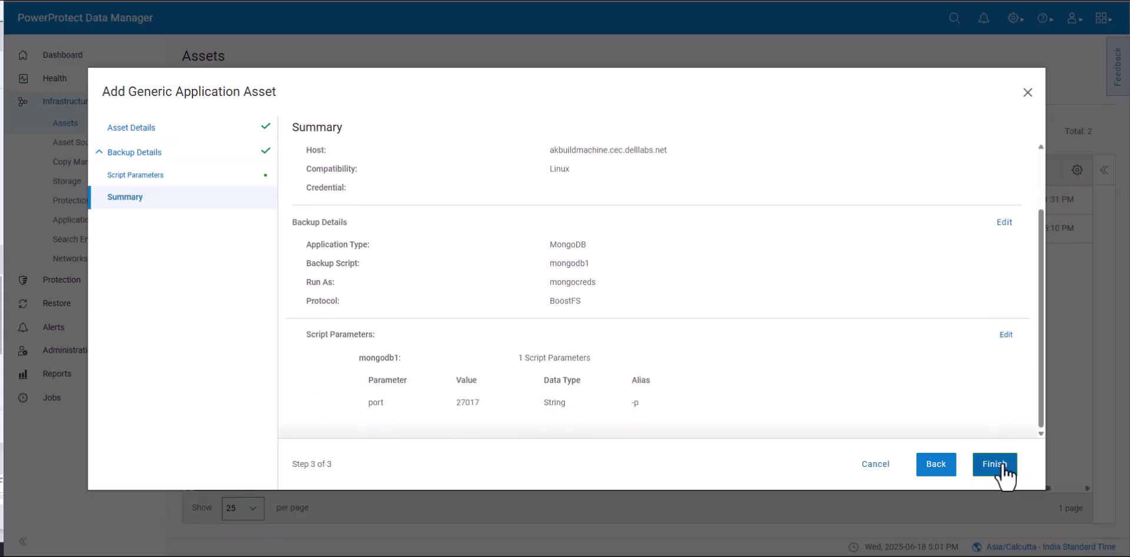
left_click(995, 464)
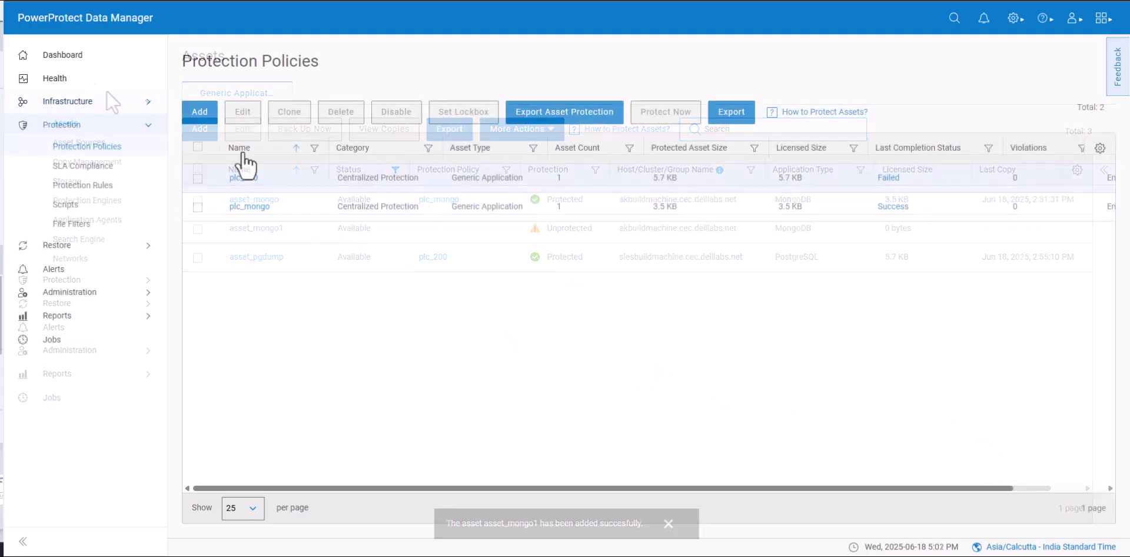
Start a new Generic Application protection policy named plc_mongo1 and continue to its assets with the Centralized Protection purpose.
left_click(199, 115)
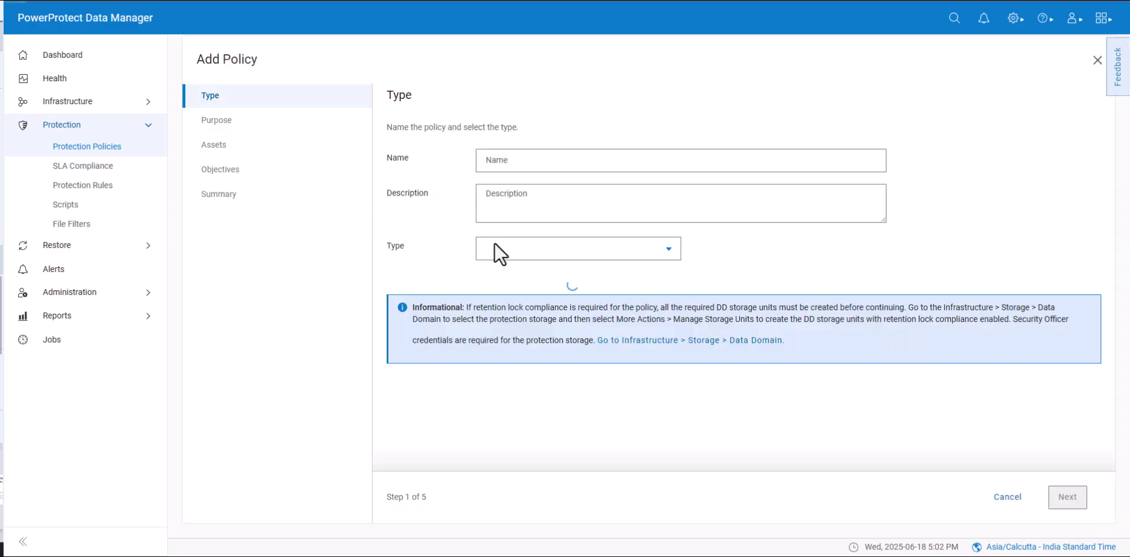
left_click(538, 168)
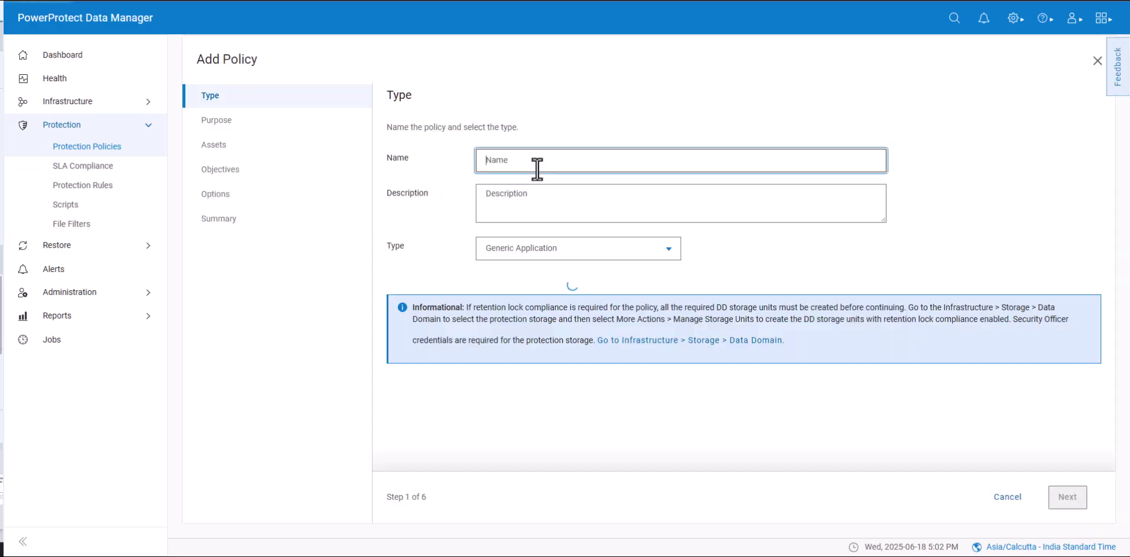
type("plc_mongo1")
left_click(574, 193)
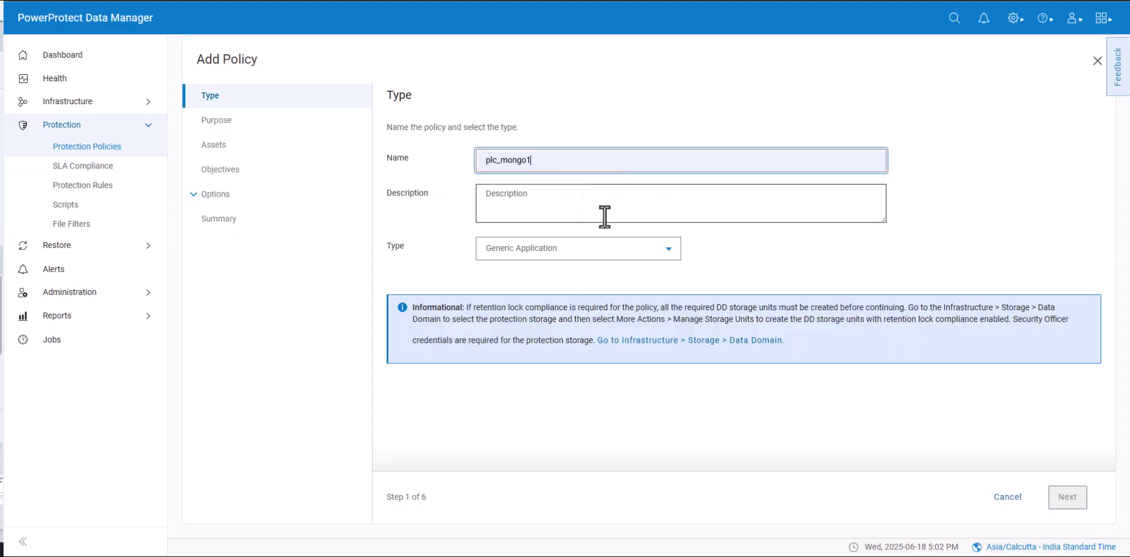
left_click(1075, 500)
left_click(1070, 500)
Add the unprotected asset asset_mongo1 to the policy and continue to the objectives.
left_click(405, 156)
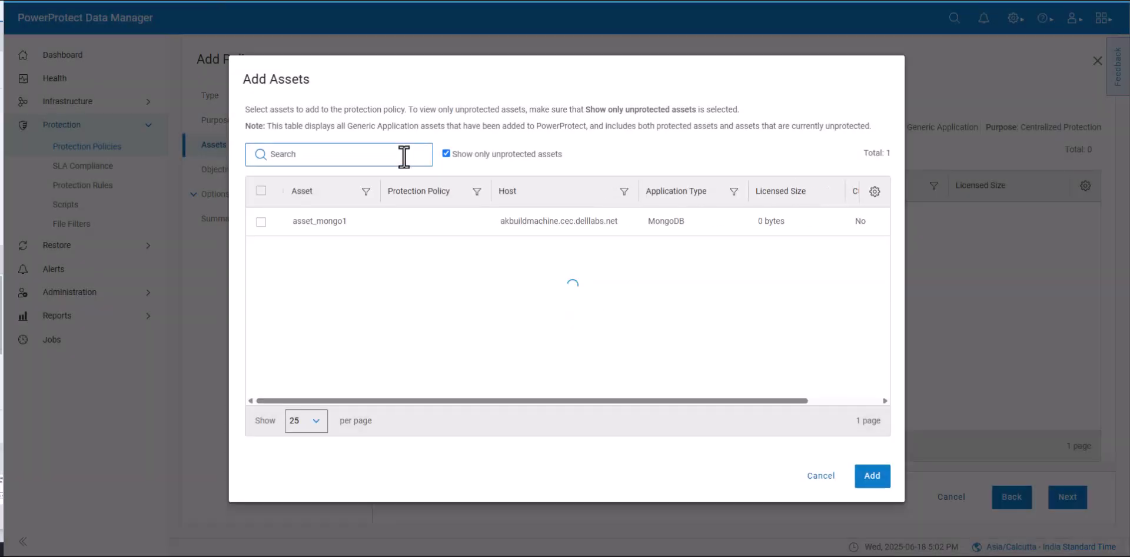
left_click(261, 221)
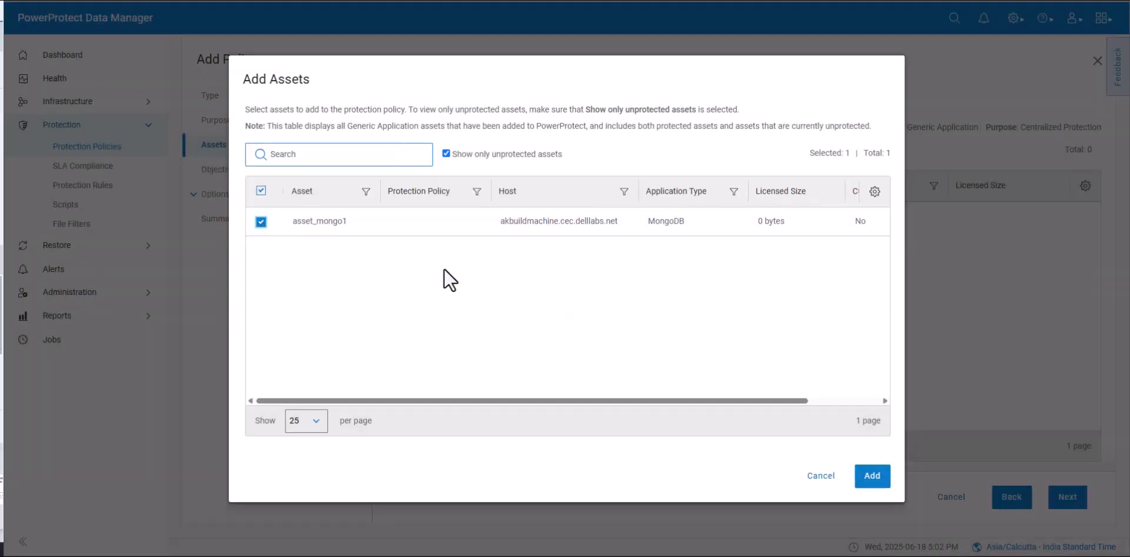
left_click(874, 477)
left_click(1069, 499)
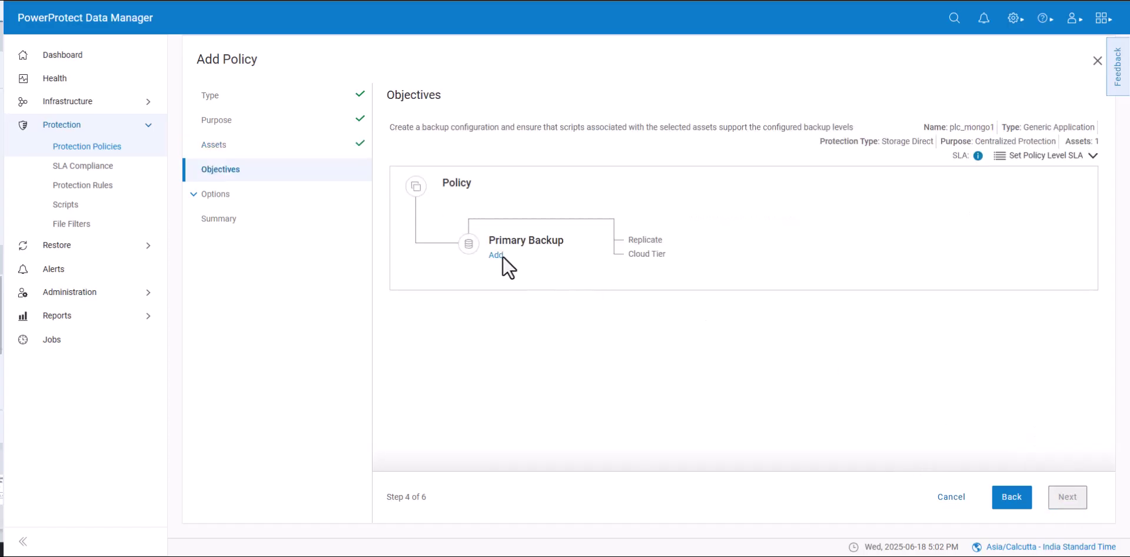
Add a primary backup objective that creates a full backup every day and retains it for 1 day.
left_click(496, 255)
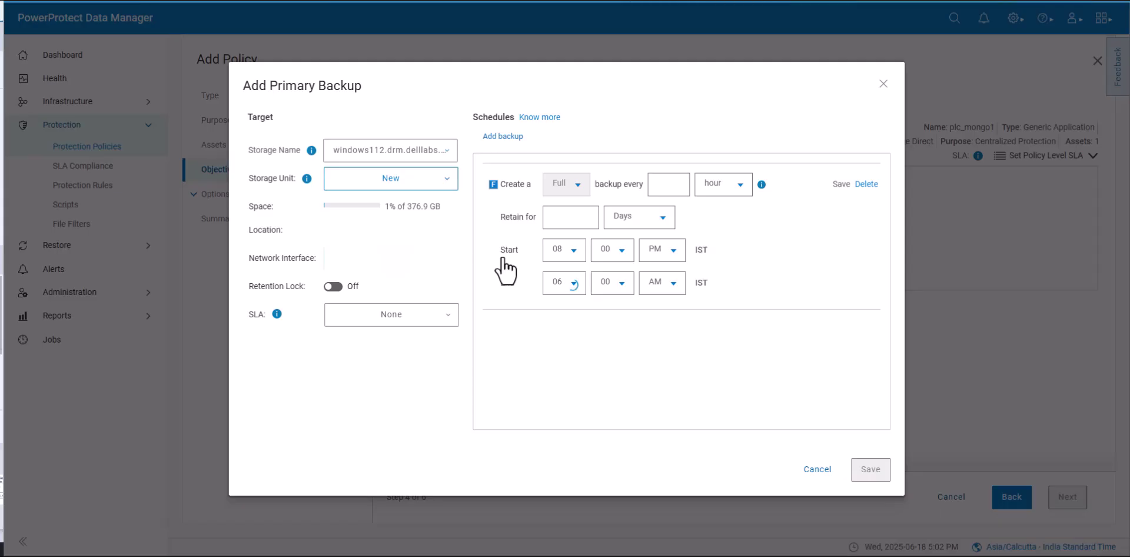
left_click(726, 186)
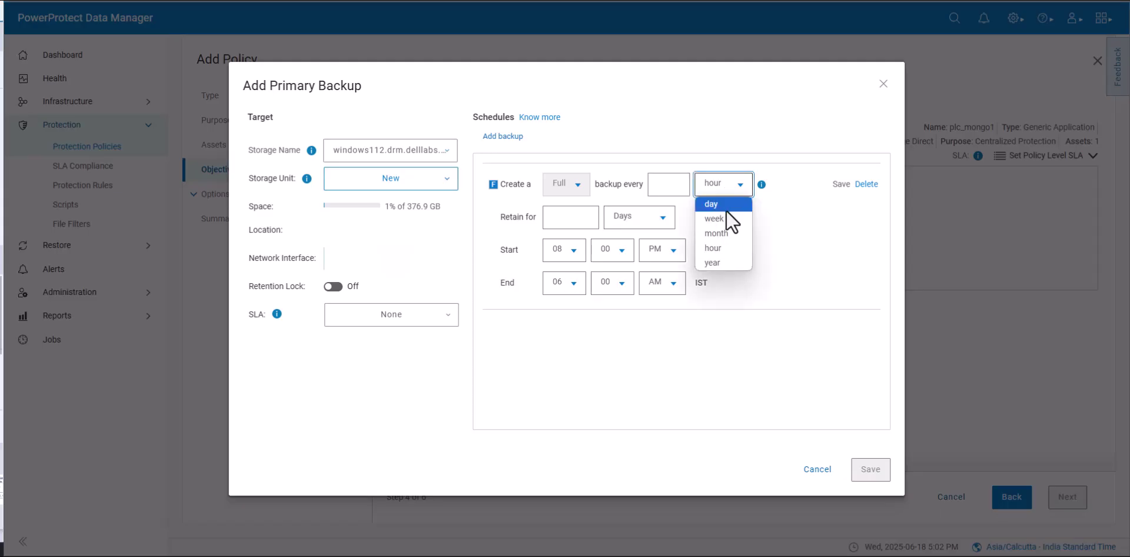
left_click(726, 209)
left_click(567, 218)
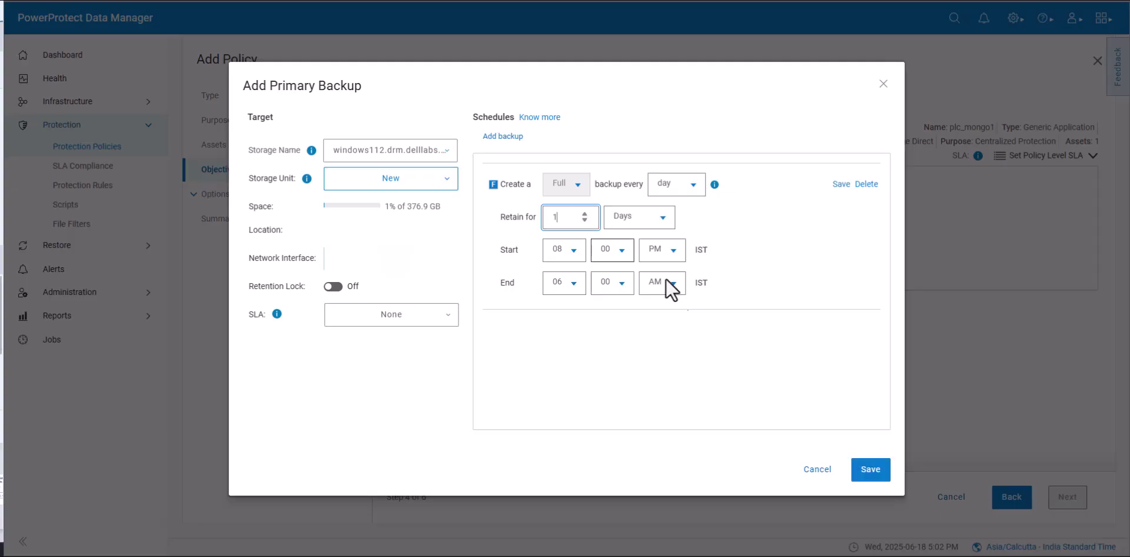
left_click(706, 358)
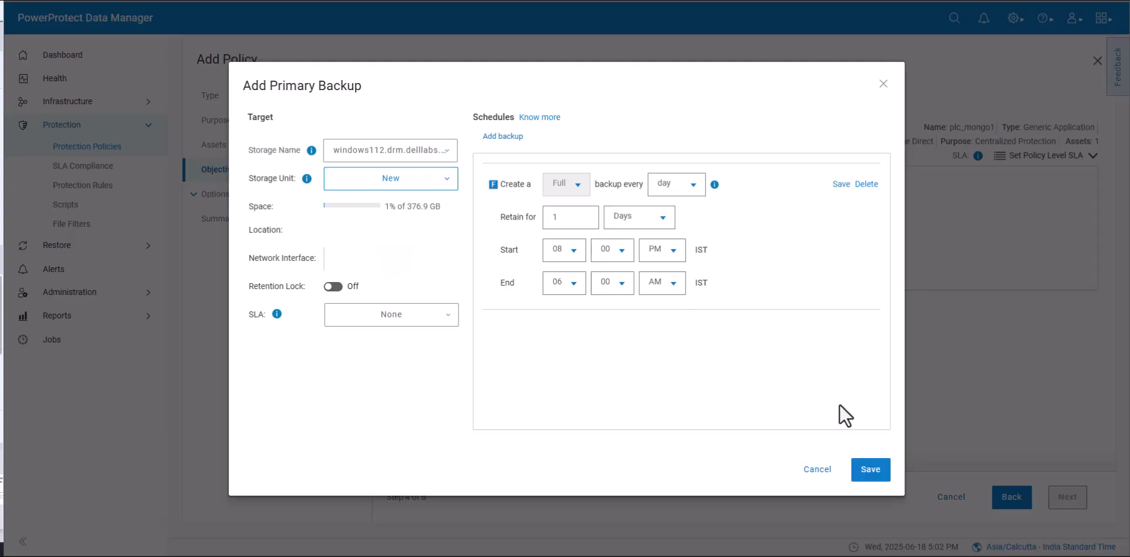
left_click(876, 470)
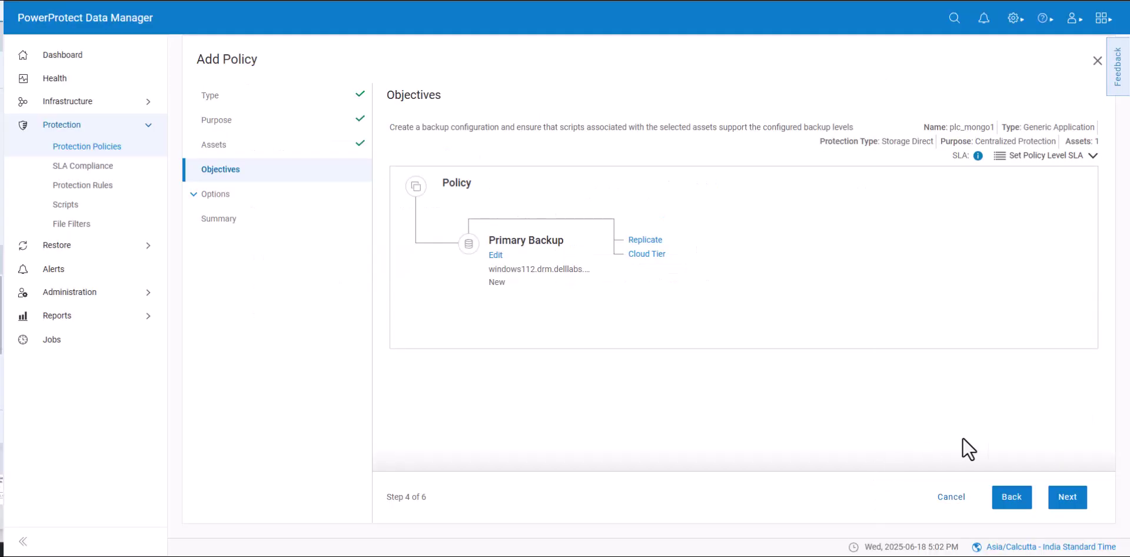
Enable Force Full for the policy, leave the pre- and post-scripts empty, and finish creating plc_mongo1.
left_click(1065, 500)
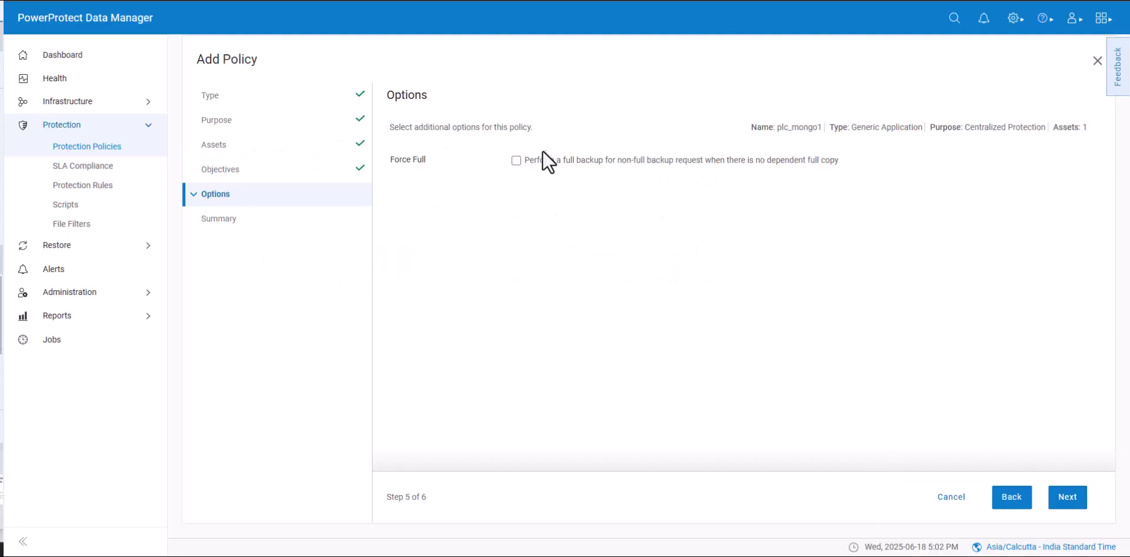
left_click(518, 161)
left_click(1069, 505)
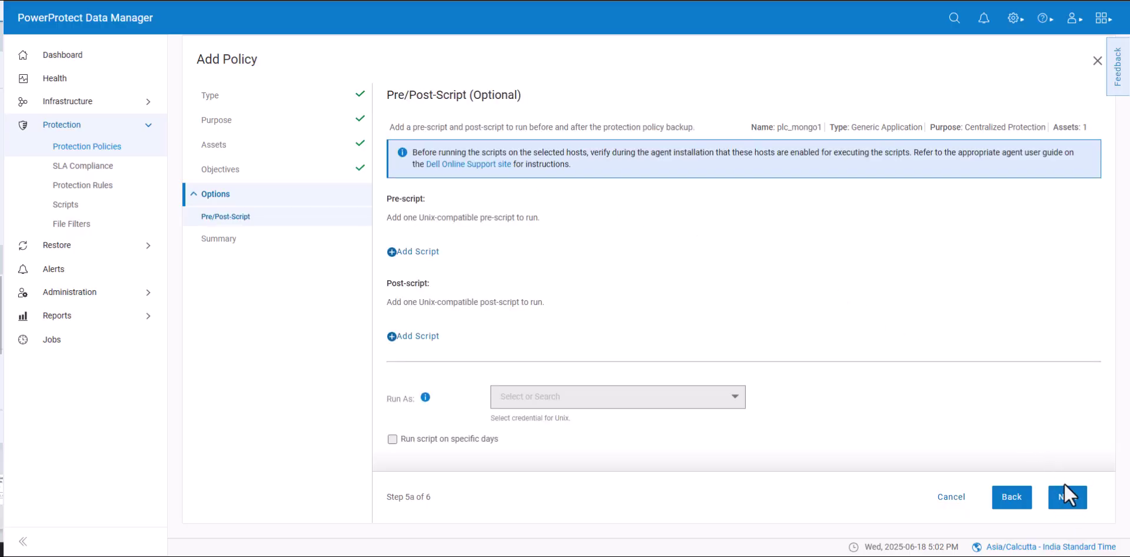
left_click(1070, 502)
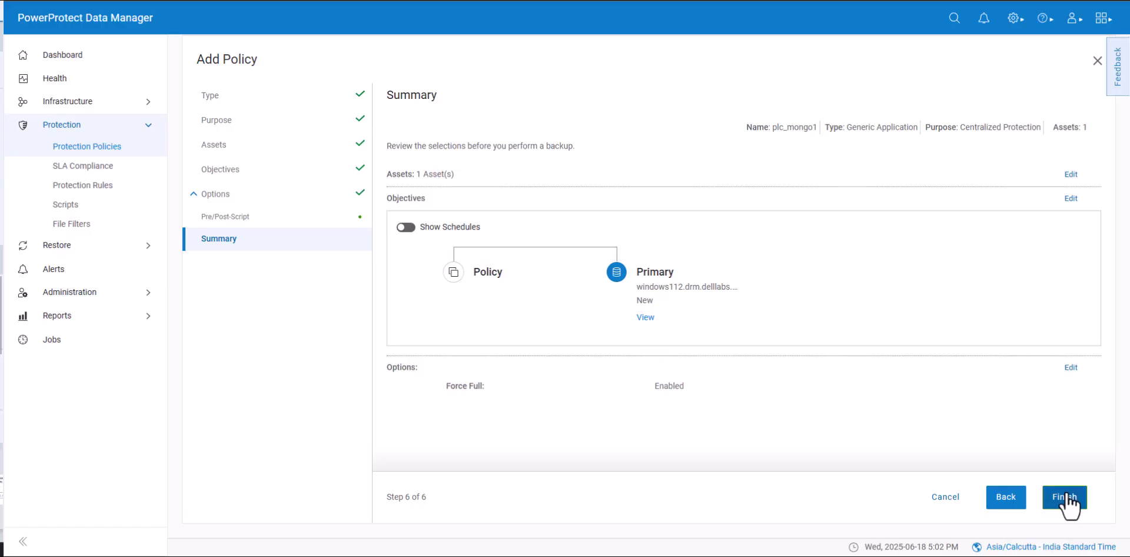
left_click(1069, 501)
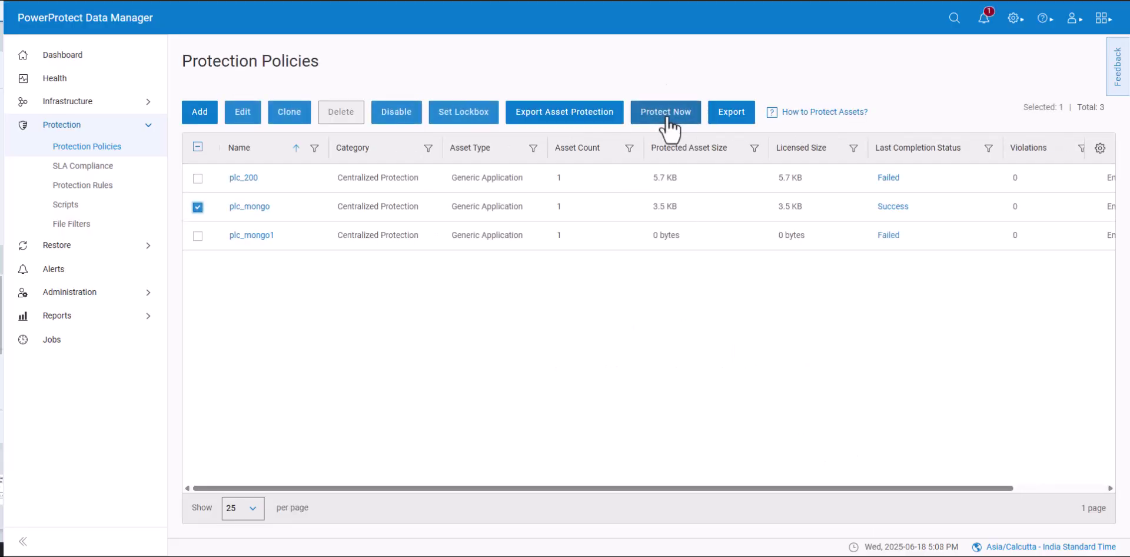
Run a manual full backup of all assets in the plc_mongo policy with 1 day of retention.
left_click(666, 118)
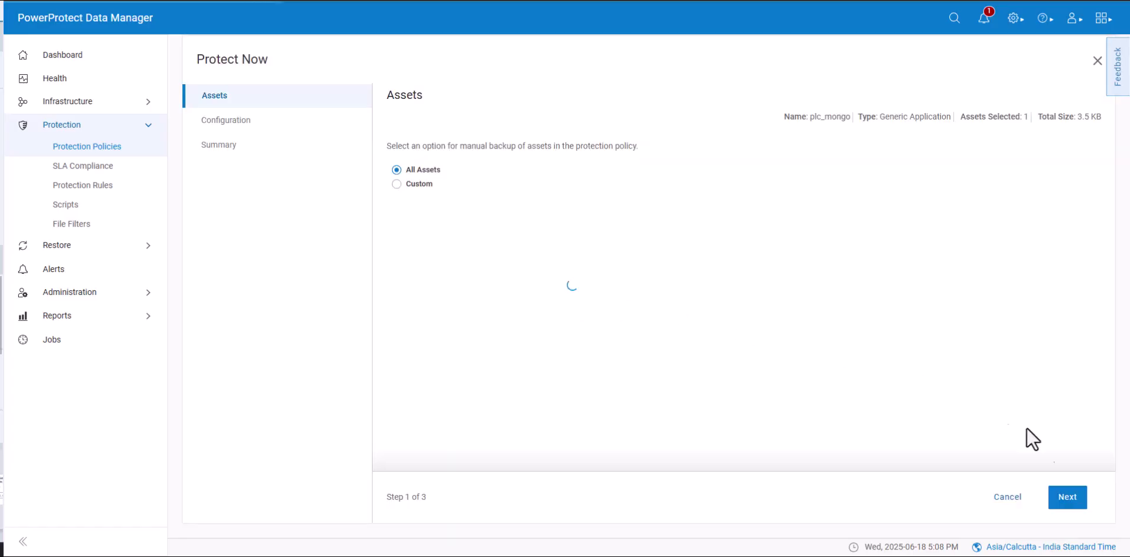
left_click(1079, 500)
left_click(1079, 502)
left_click(1079, 502)
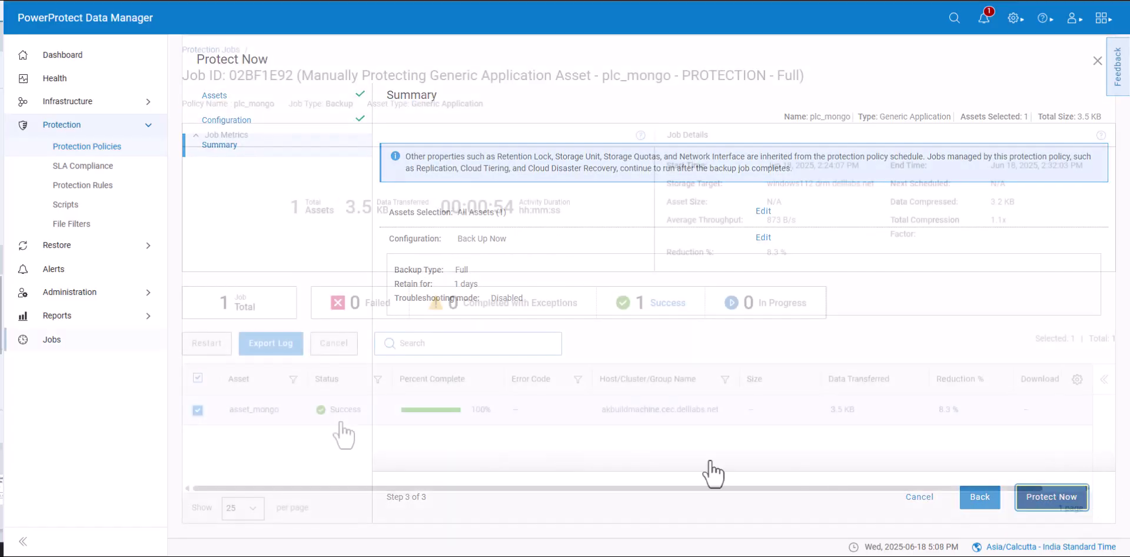
Examine the step log for asset_mongo in the plc_mongo protection job.
left_click(304, 423)
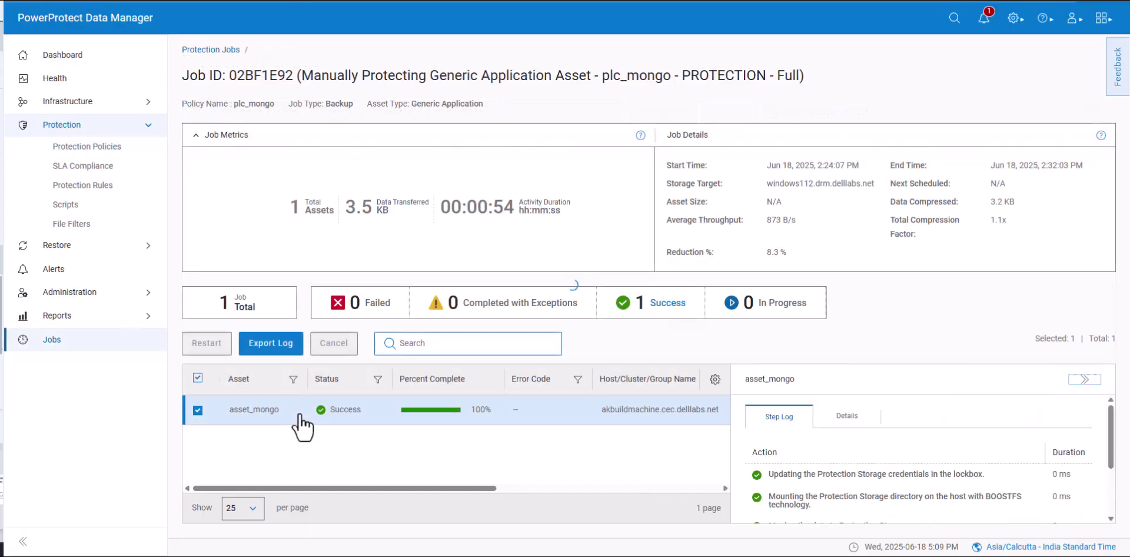
scroll(811, 471, "down", 3)
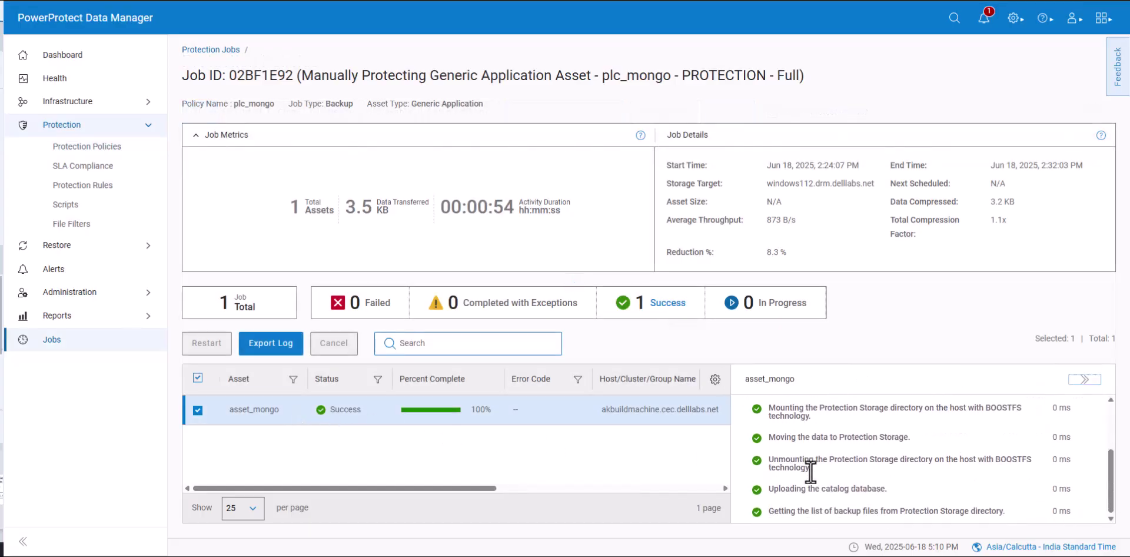
scroll(811, 471, "up", 3)
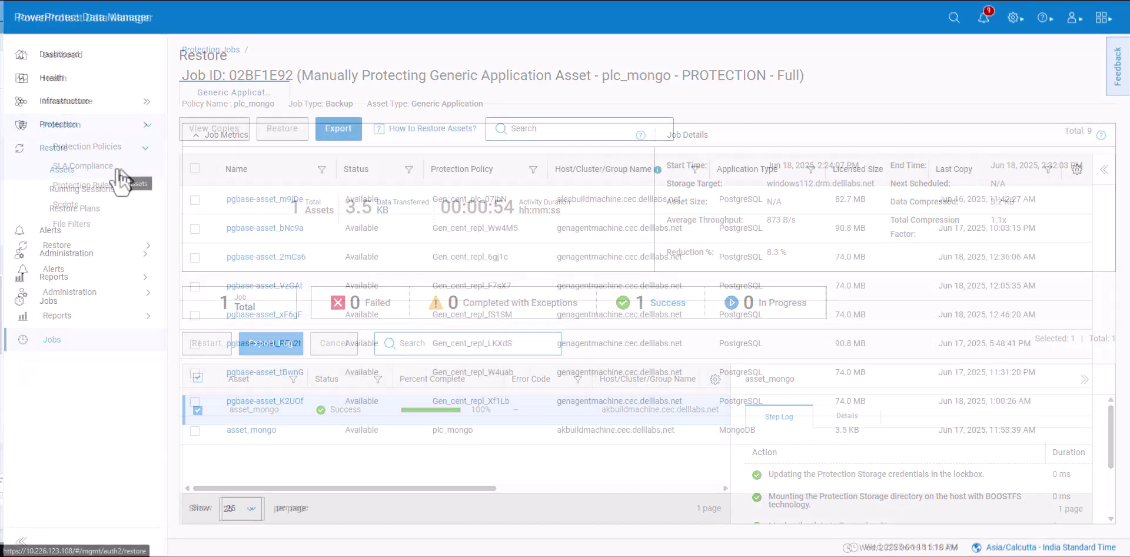
Start restoring asset_mongo from its full copy of Jun 17, 2025, 11:53:39 AM to the original host.
left_click(117, 172)
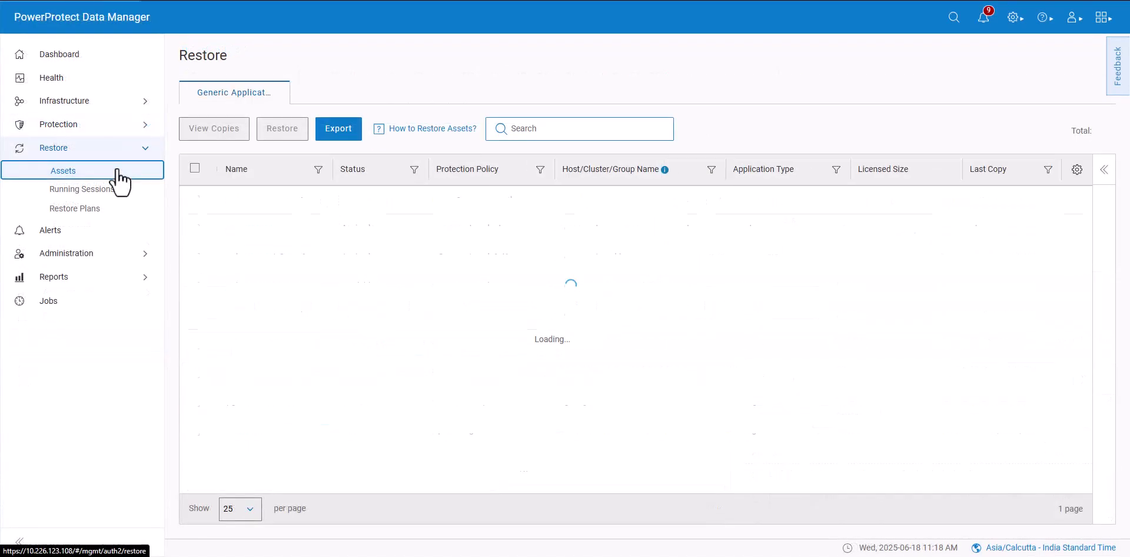
left_click(195, 430)
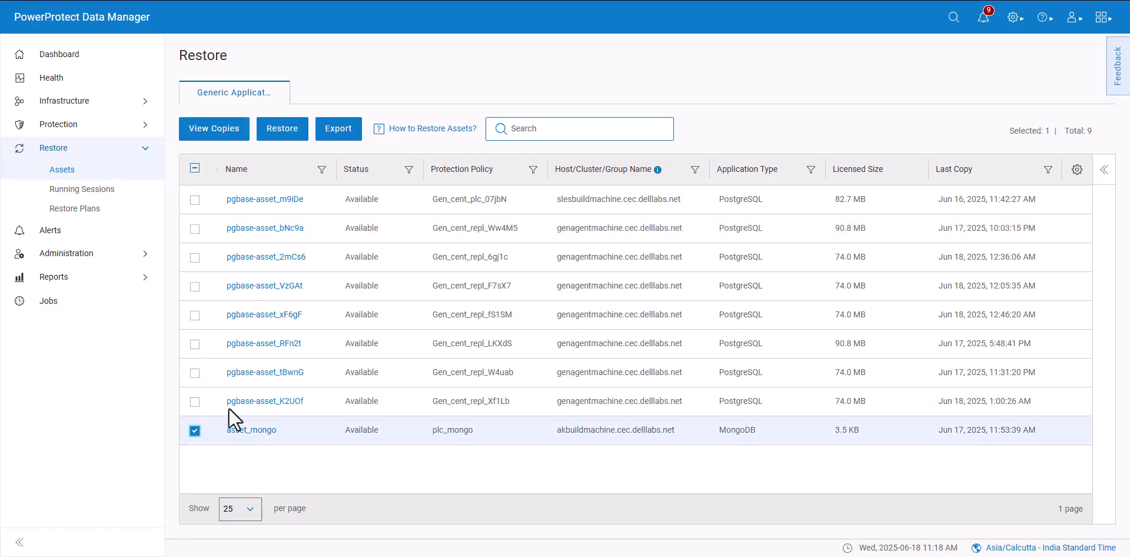
left_click(291, 131)
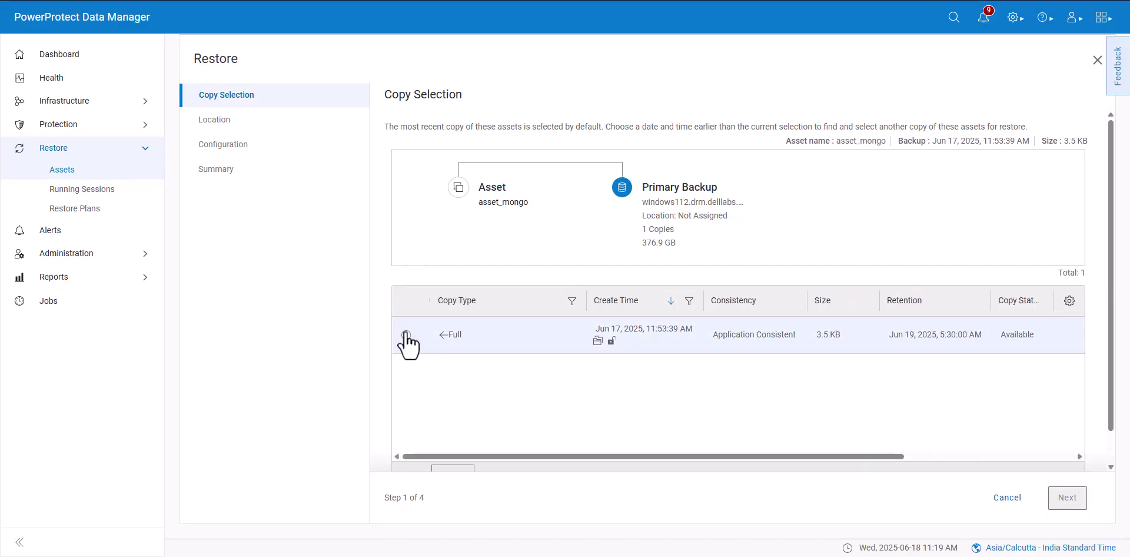
left_click(407, 334)
left_click(1065, 495)
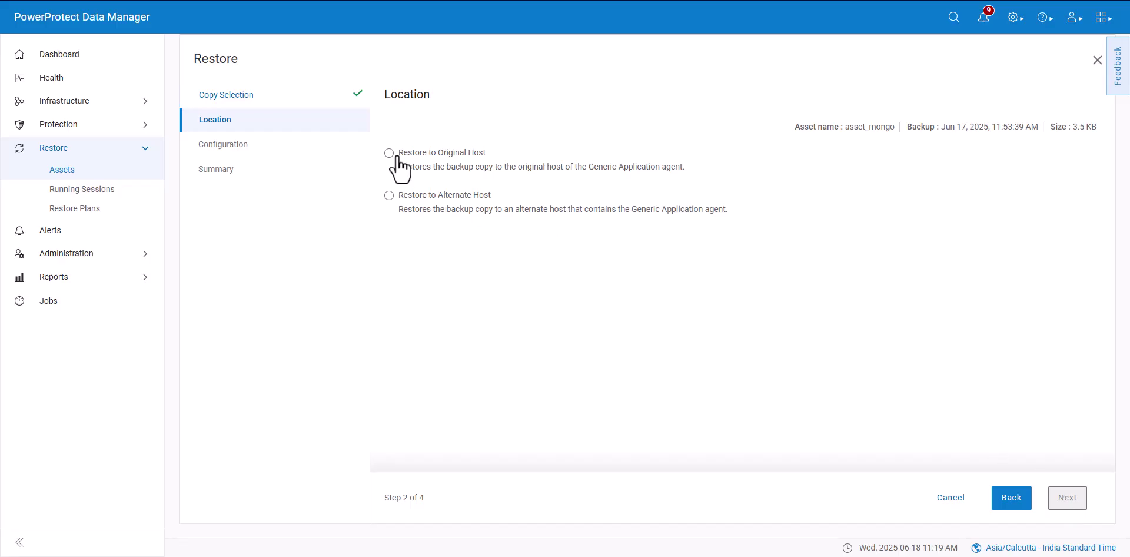
left_click(399, 160)
left_click(1068, 499)
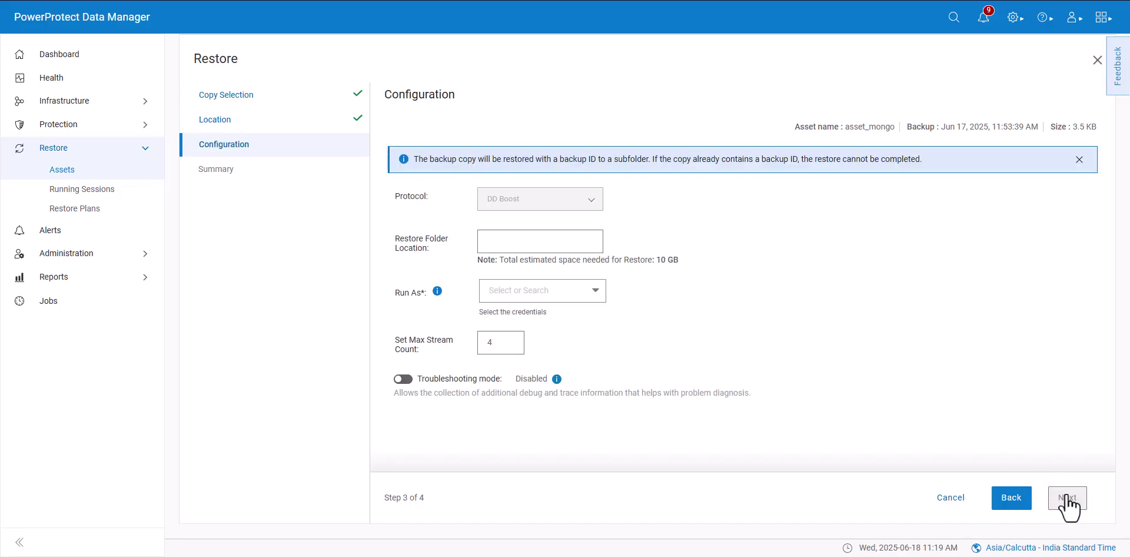
Set the restore folder location to /restore_test, run as the mongodb credential, and start the restore.
left_click(536, 239)
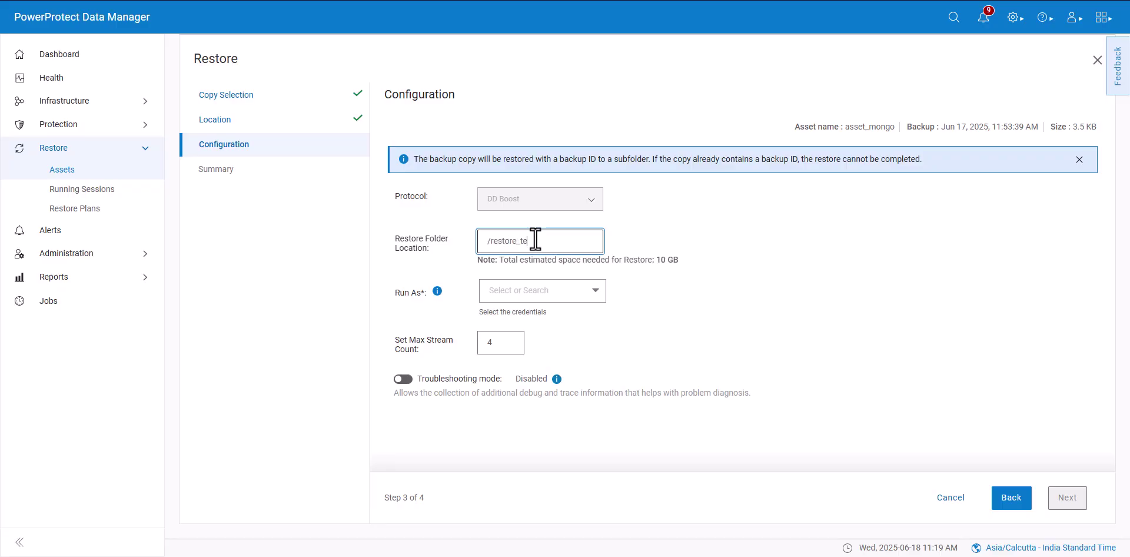
left_click(596, 296)
left_click(564, 373)
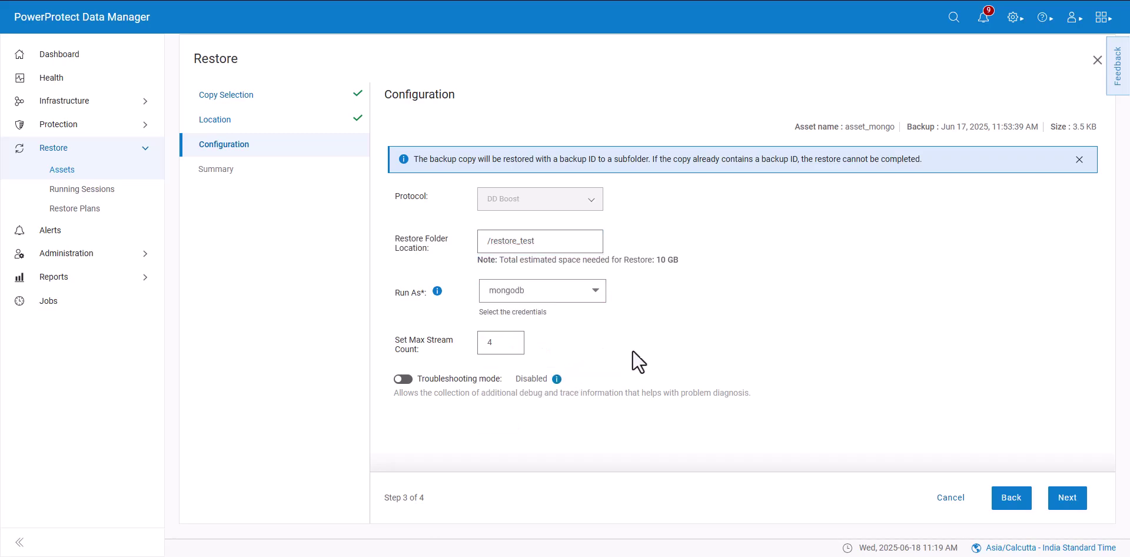
left_click(1068, 499)
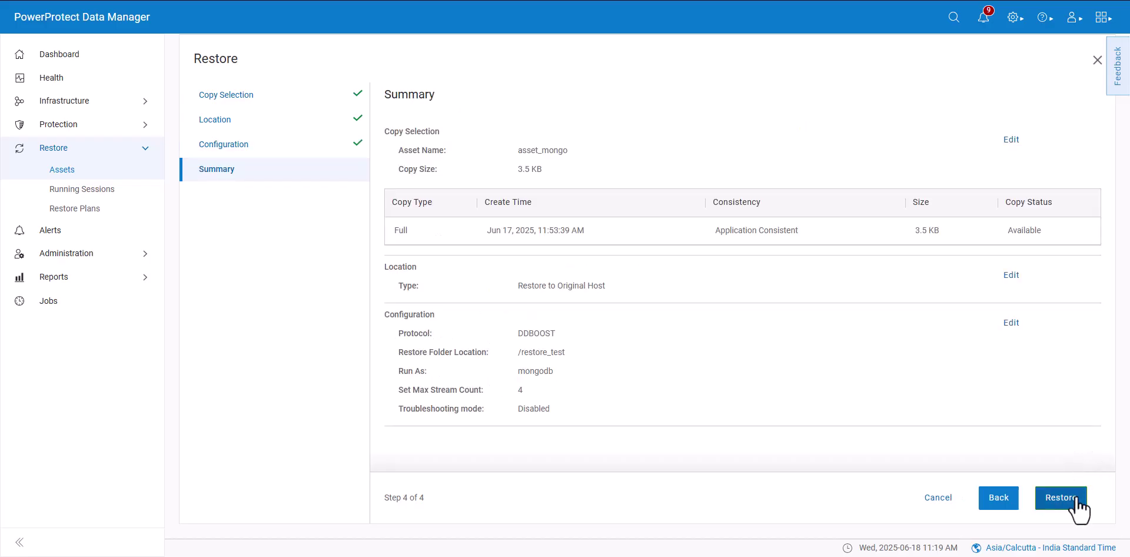
left_click(1075, 496)
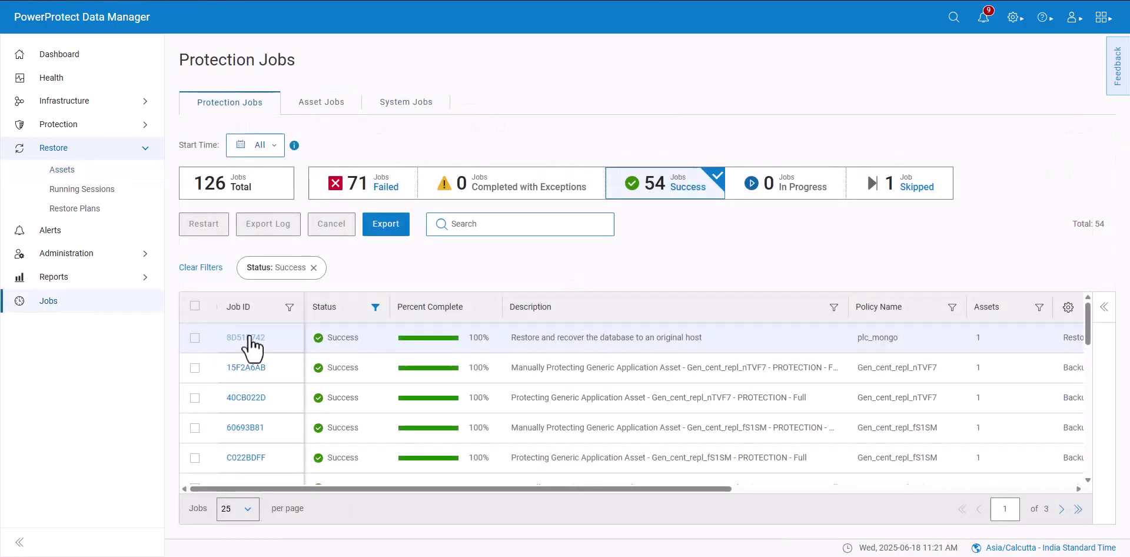
Open the restore job for plc_mongo and examine the step log and details of asset_mongo.
left_click(249, 337)
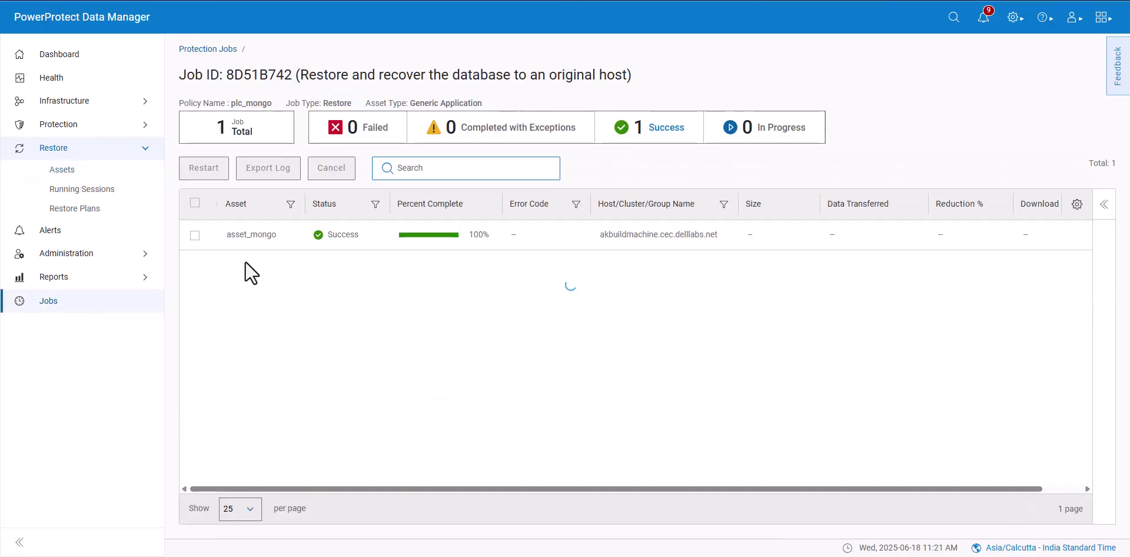
left_click(246, 238)
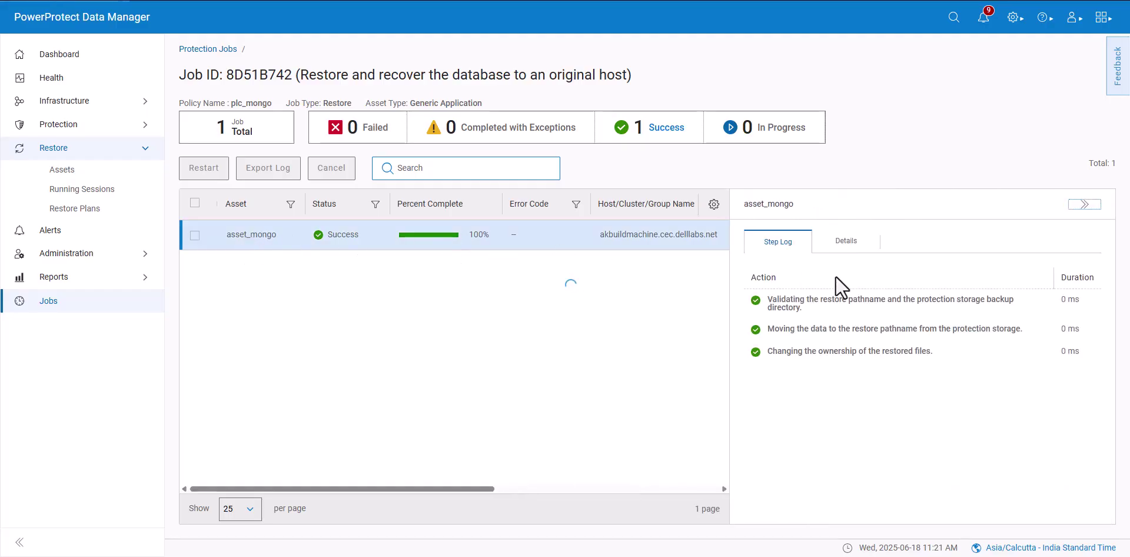
left_click(859, 241)
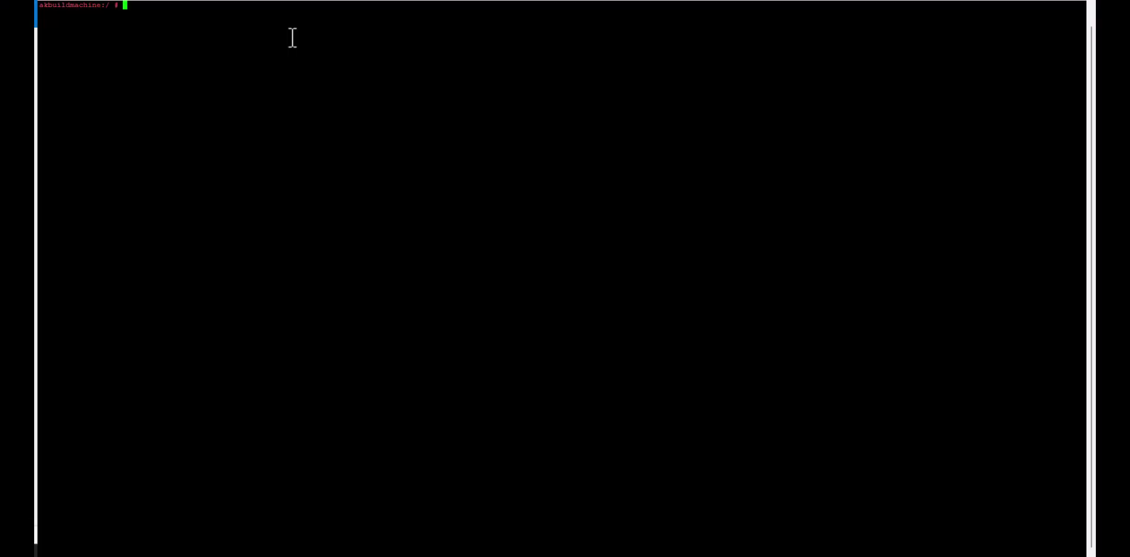
In the terminal on akbuildmachine, go to /restore_test and list its contents with ls -ltrh.
type("cd /rest")
key("Tab")
key("Return")
type("ls -ltrh")
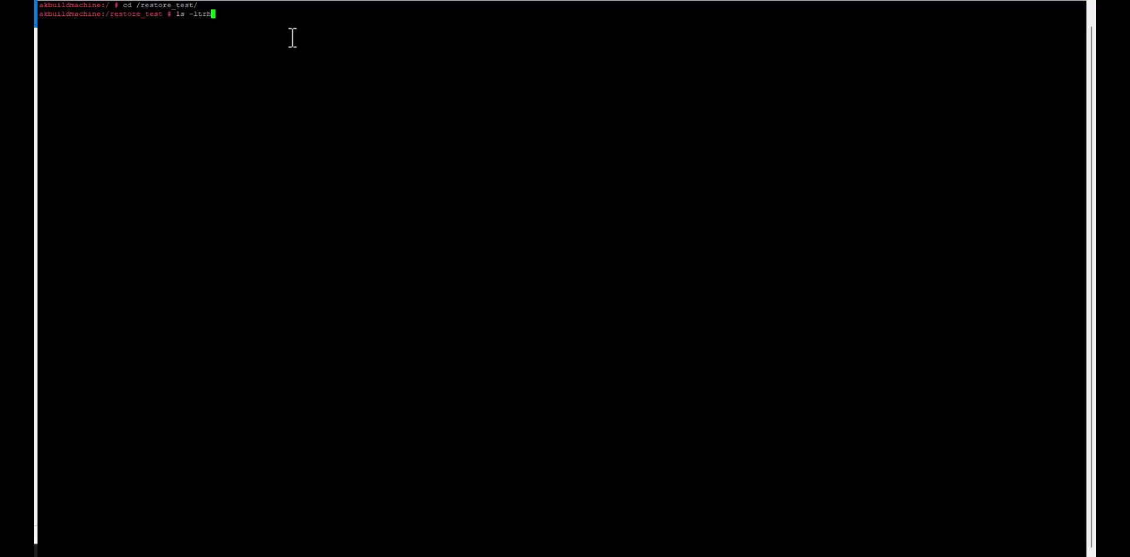
key("Return")
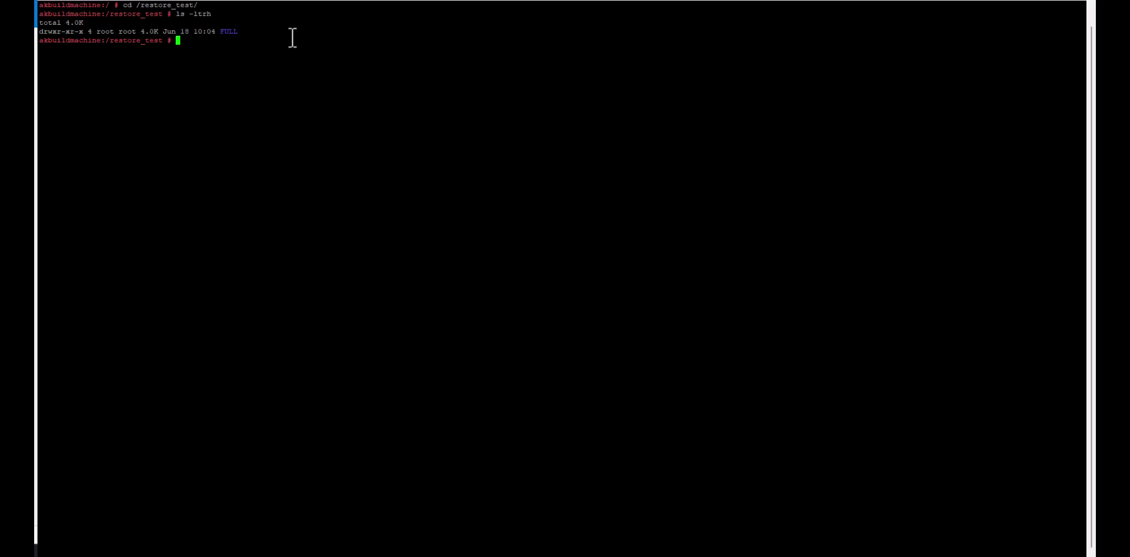
Go into the restored FULL directory and list its contents with ls.
type("cd FULL")
key("Return")
type("ls")
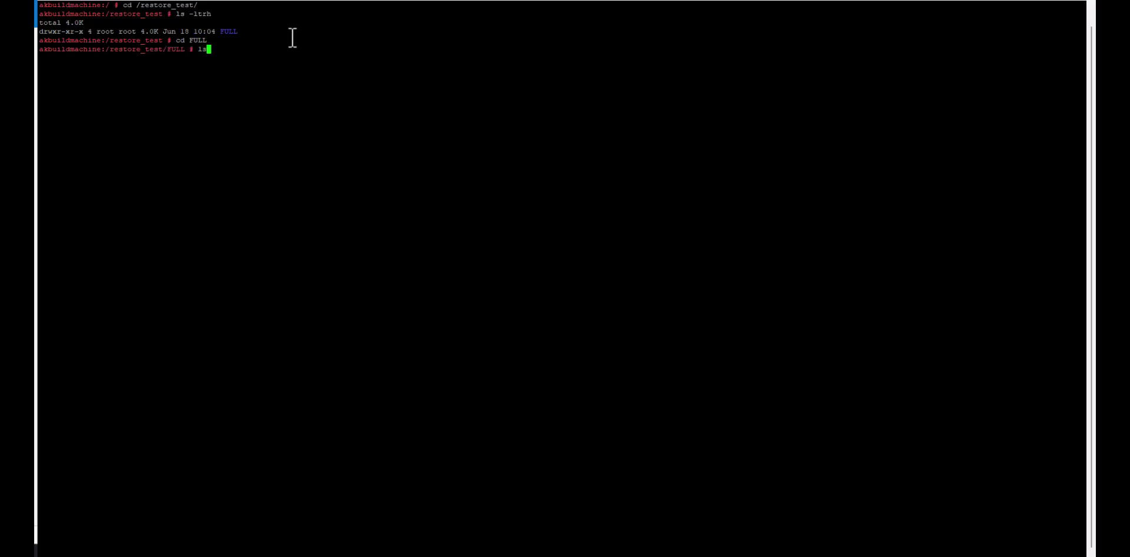